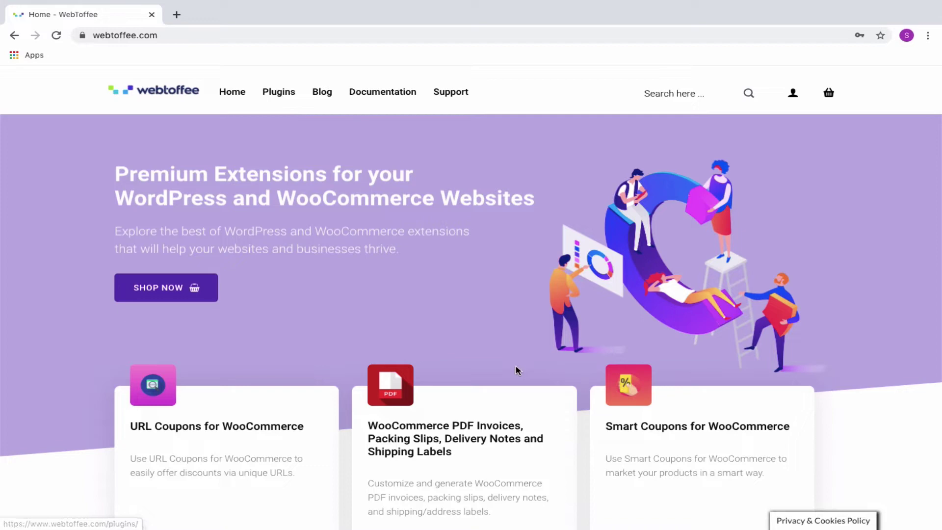
# Scroll the WebToffee site and open the Smart Coupons for WooCommerce product page
pyautogui.scroll(-3, 517, 370)
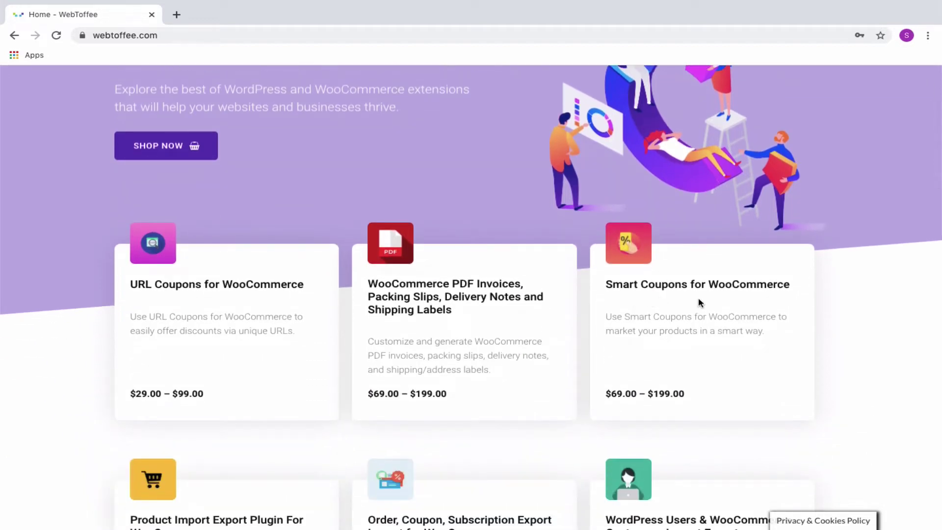
pyautogui.click(699, 285)
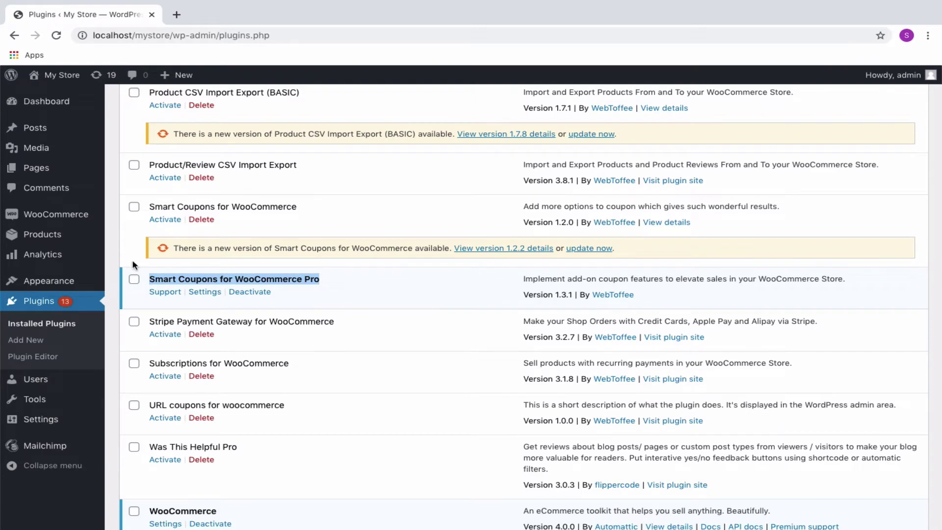
# Go to WooCommerce Coupons and open its Store Credit tab
pyautogui.moveTo(77, 213)
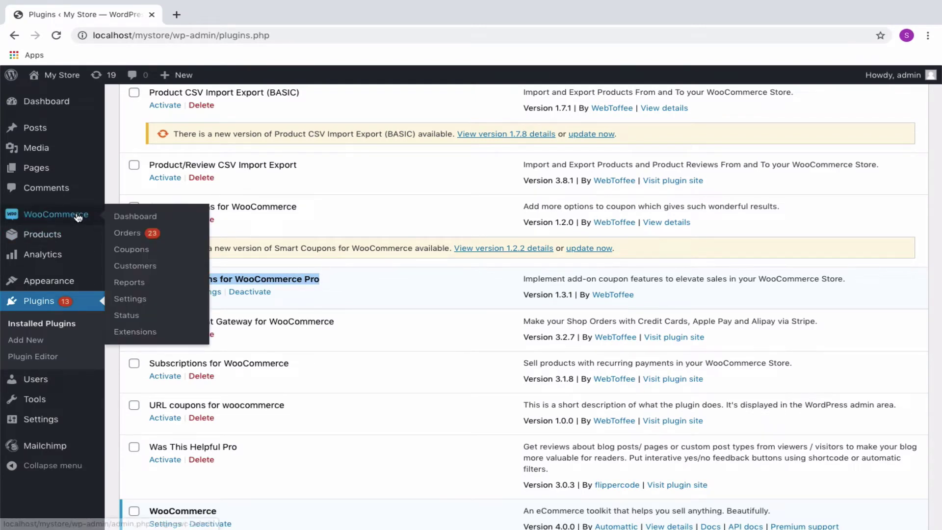
pyautogui.click(141, 254)
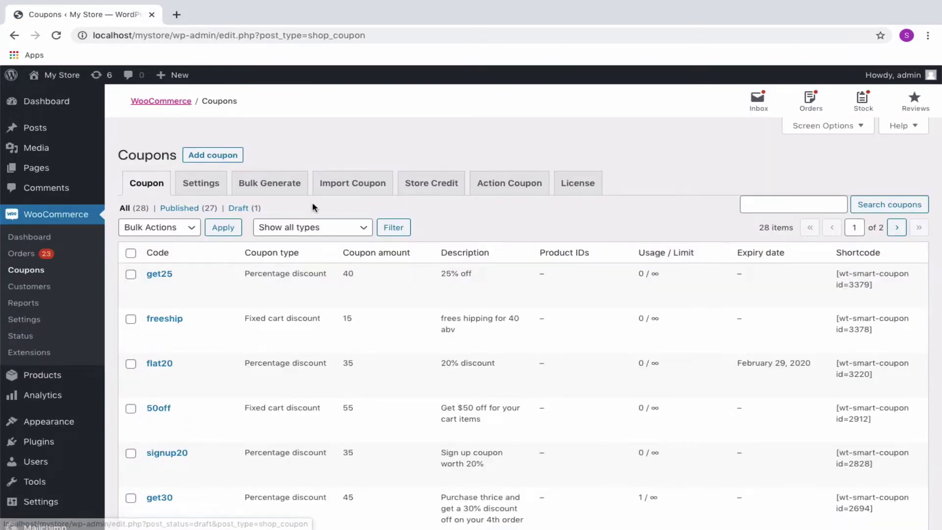
pyautogui.click(432, 194)
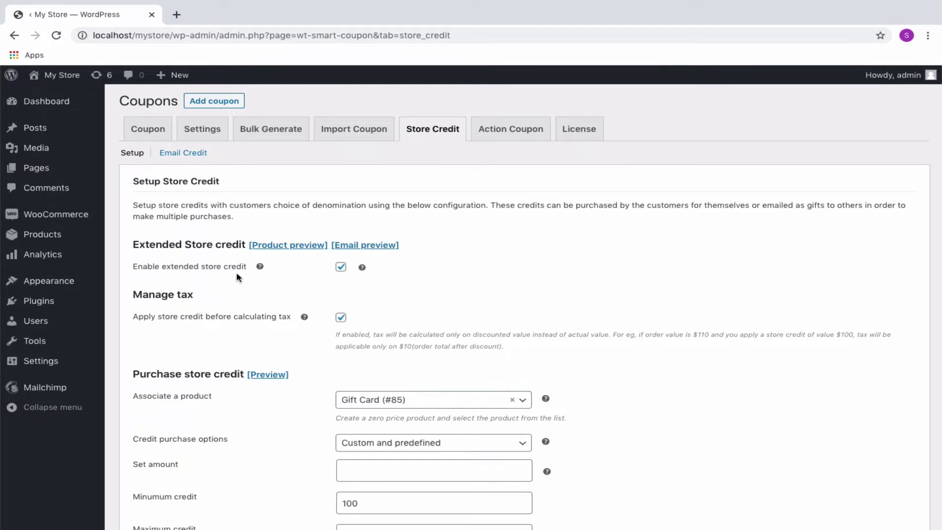
# Toggle extended store credit off and back on, then preview the gift card product
pyautogui.click(341, 268)
pyautogui.click(341, 267)
pyautogui.click(287, 245)
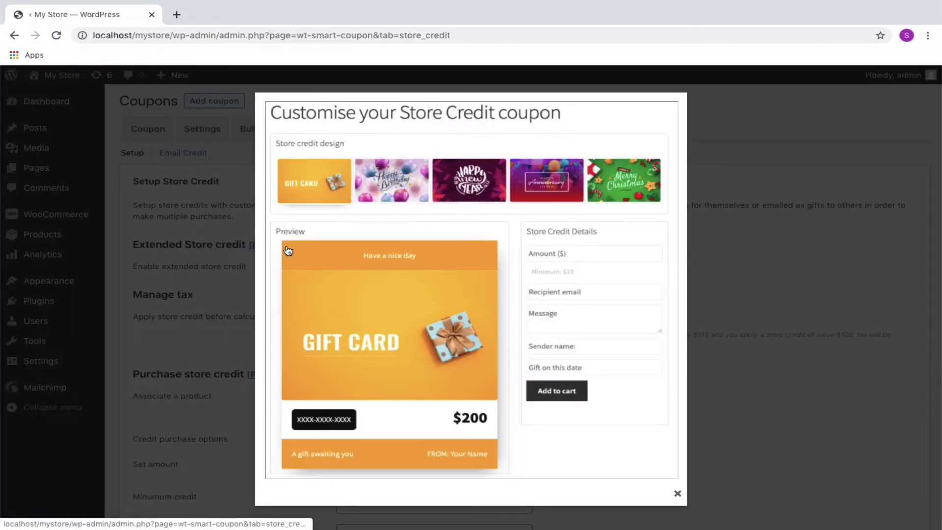
pyautogui.press('Escape')
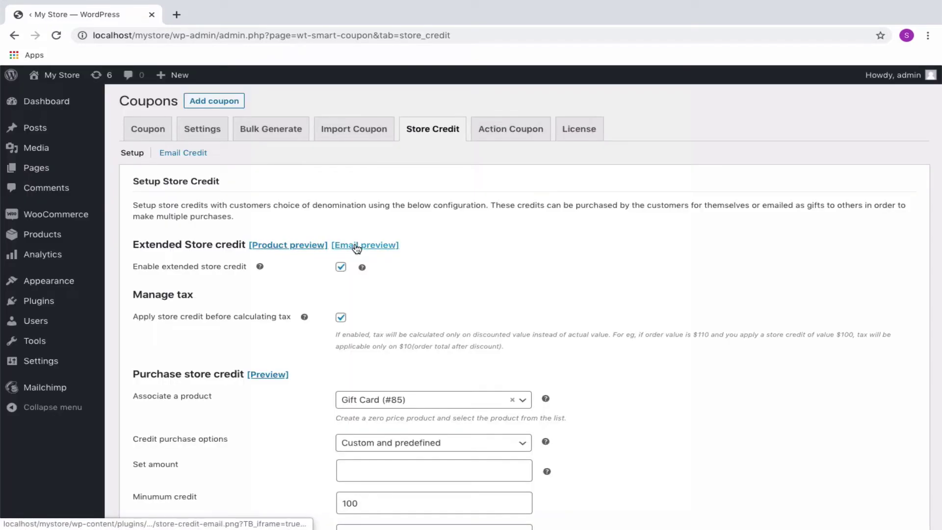
# Preview the store credit gift email, and keep 'Apply store credit before calculating tax' enabled
pyautogui.click(362, 249)
pyautogui.press('Escape')
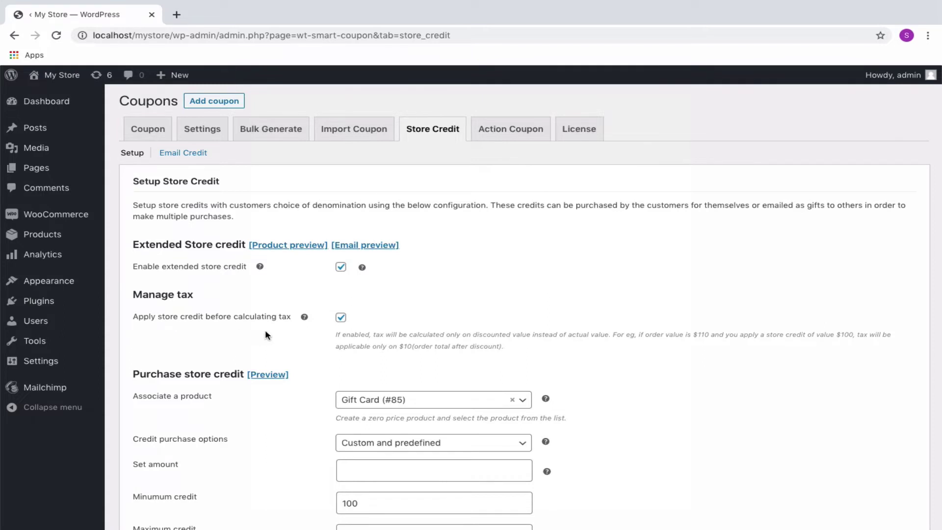
pyautogui.click(342, 320)
pyautogui.click(342, 320)
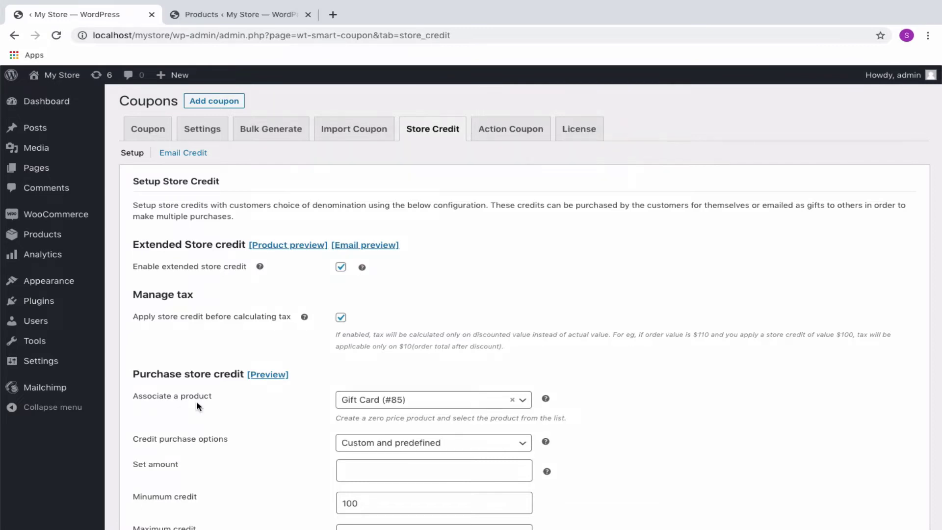
pyautogui.scroll(-2, 196, 402)
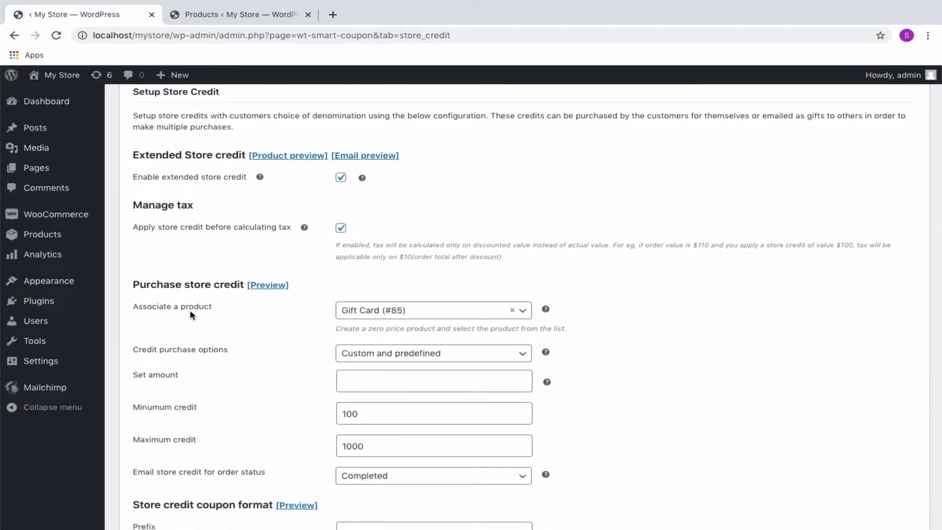
pyautogui.click(229, 16)
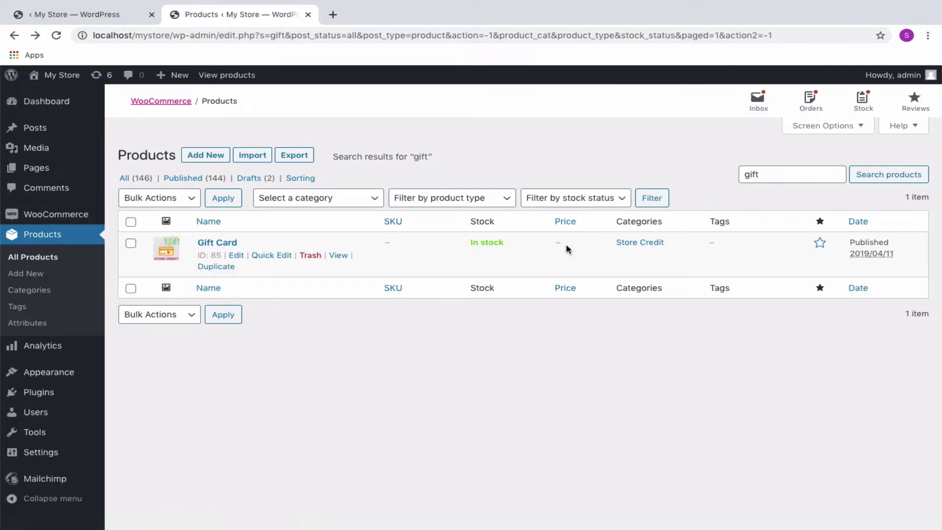
pyautogui.click(113, 14)
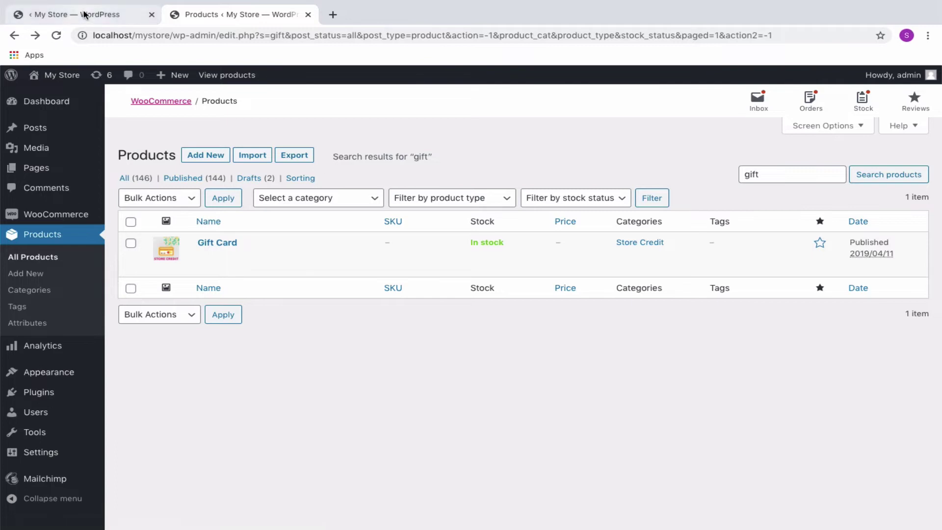
pyautogui.click(395, 312)
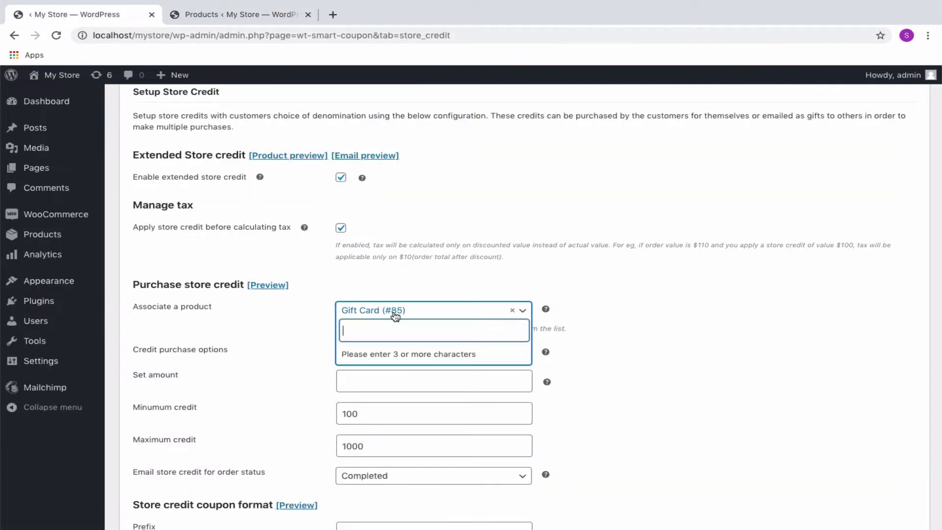
pyautogui.click(200, 362)
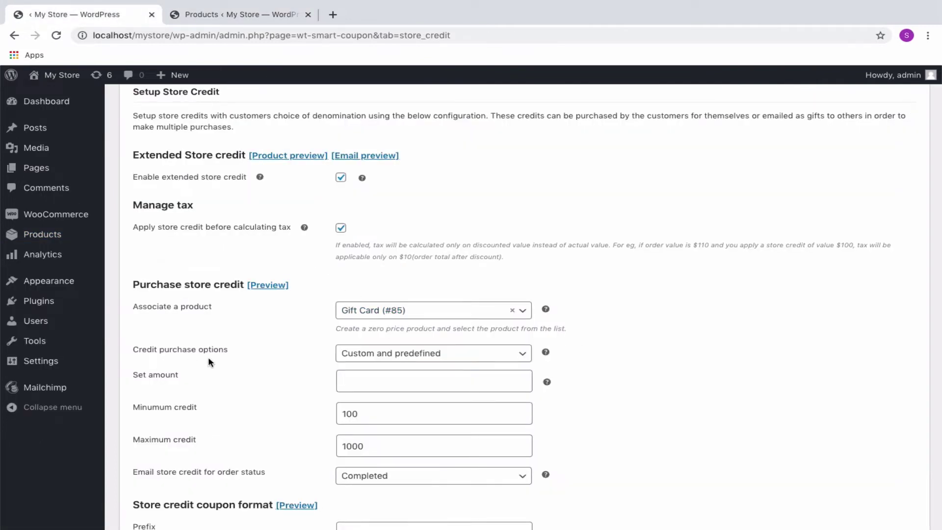
# Try the credit purchase options and enter predefined amounts 100, 500, 1000, 1500, 2000
pyautogui.click(371, 353)
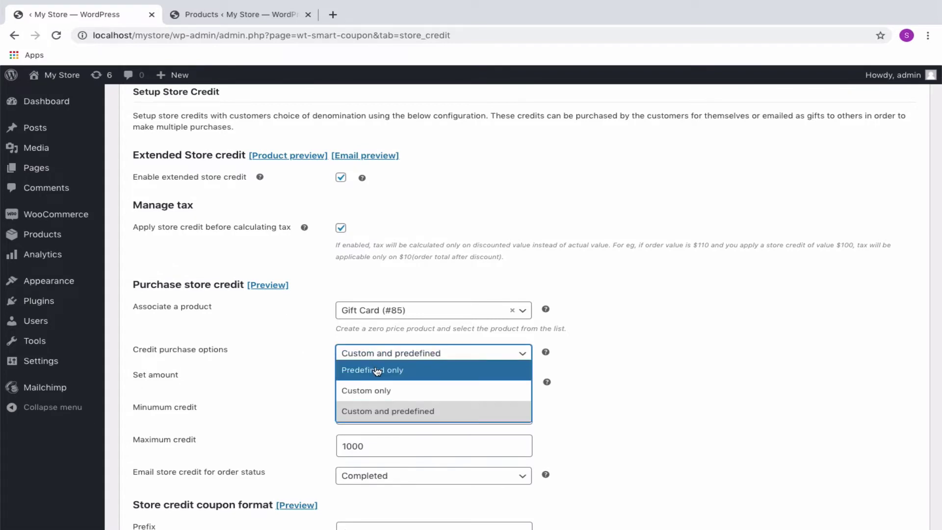
pyautogui.click(376, 370)
pyautogui.click(375, 357)
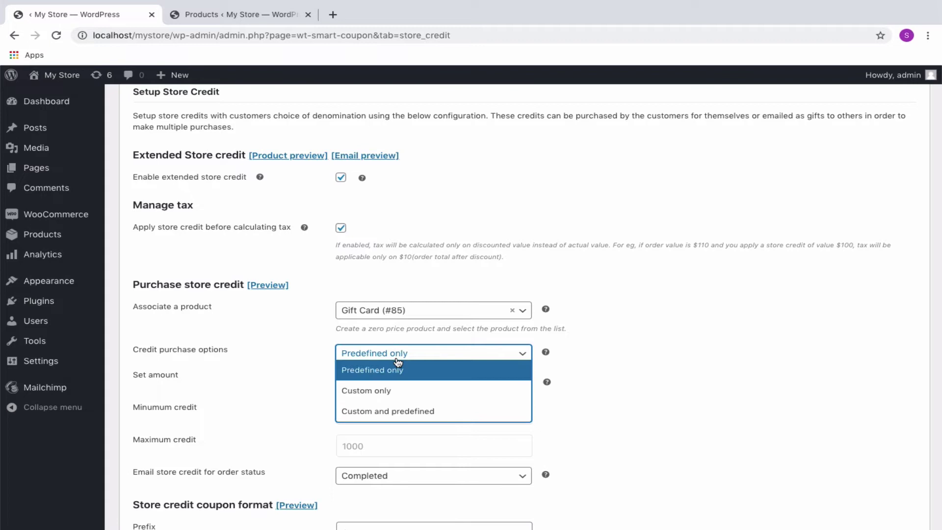
pyautogui.click(390, 387)
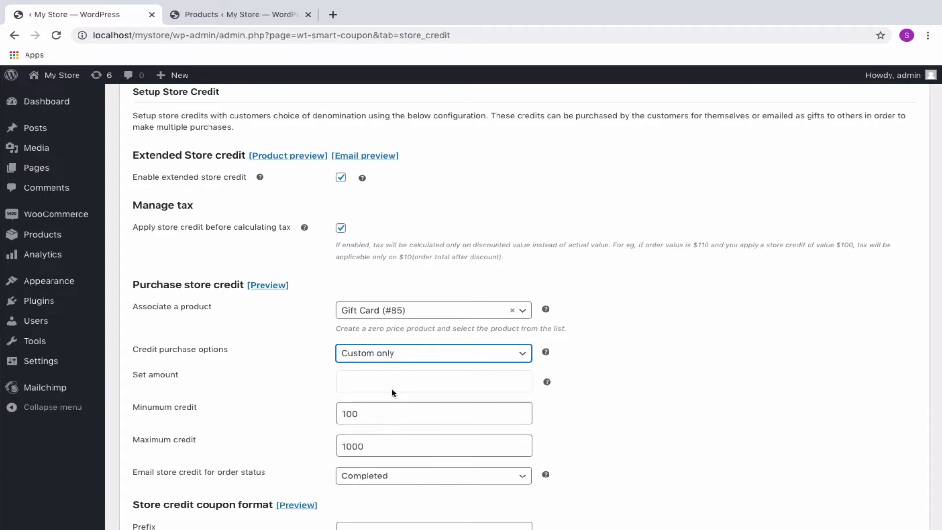
pyautogui.click(412, 358)
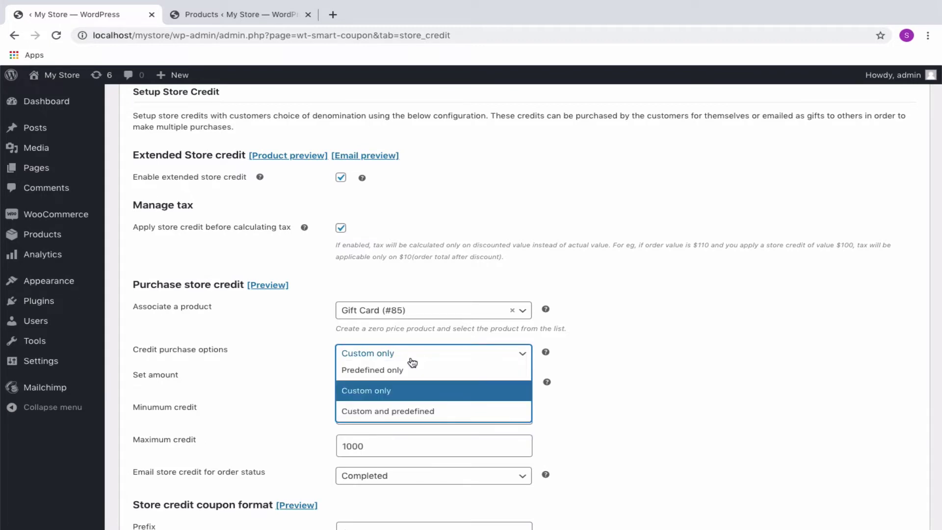
pyautogui.click(401, 410)
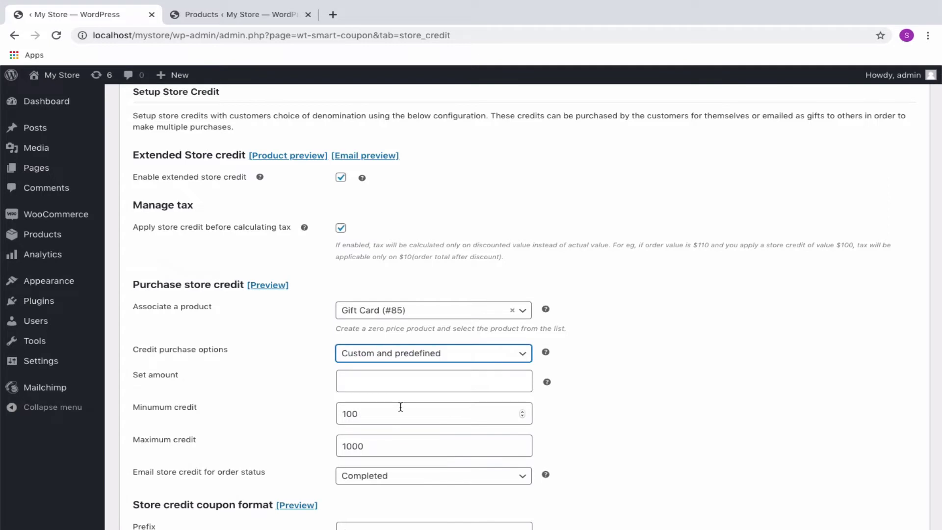
pyautogui.click(391, 356)
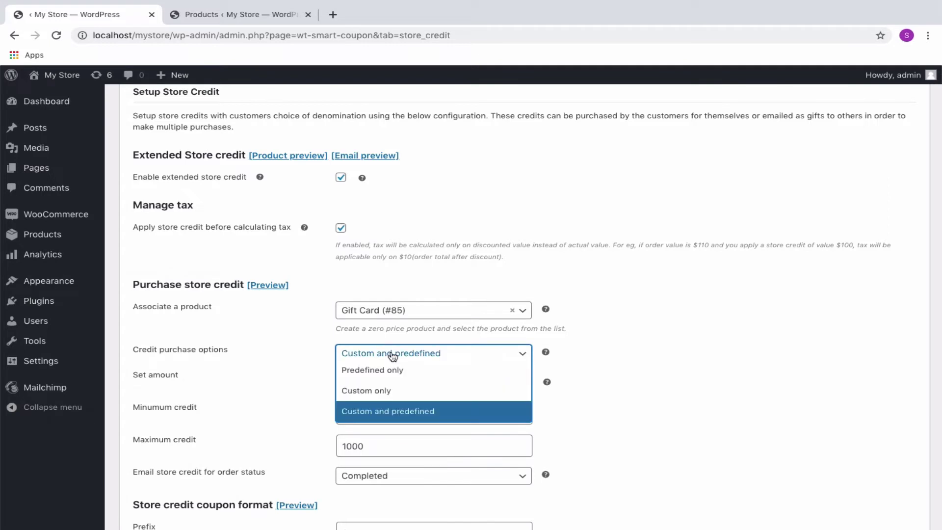
pyautogui.click(393, 371)
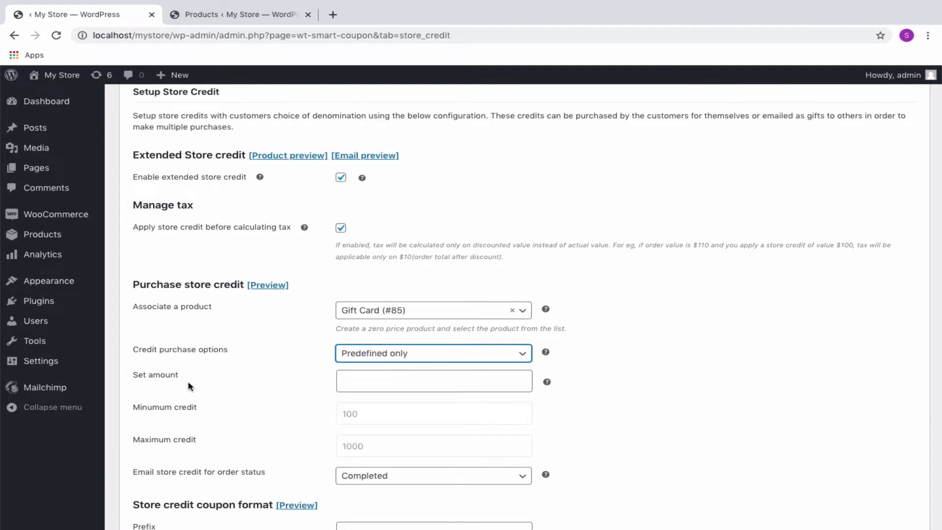
pyautogui.click(352, 385)
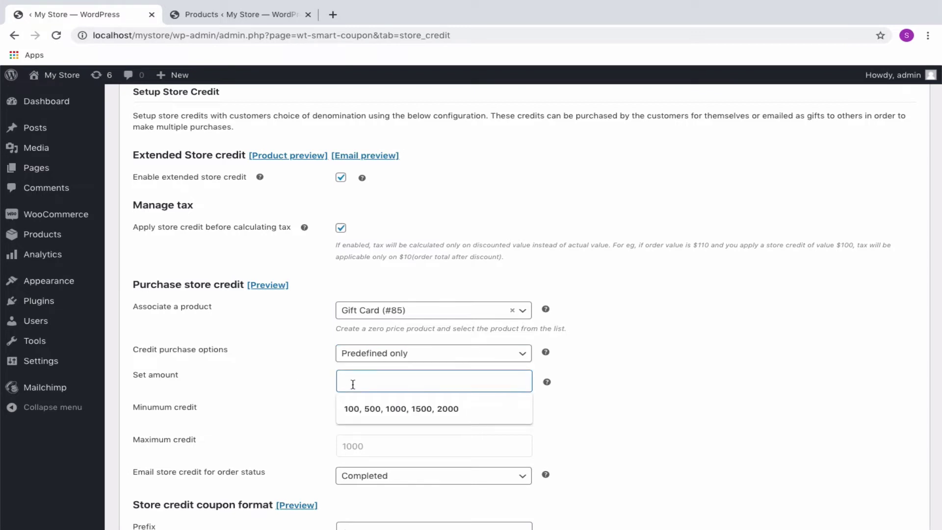
pyautogui.click(378, 413)
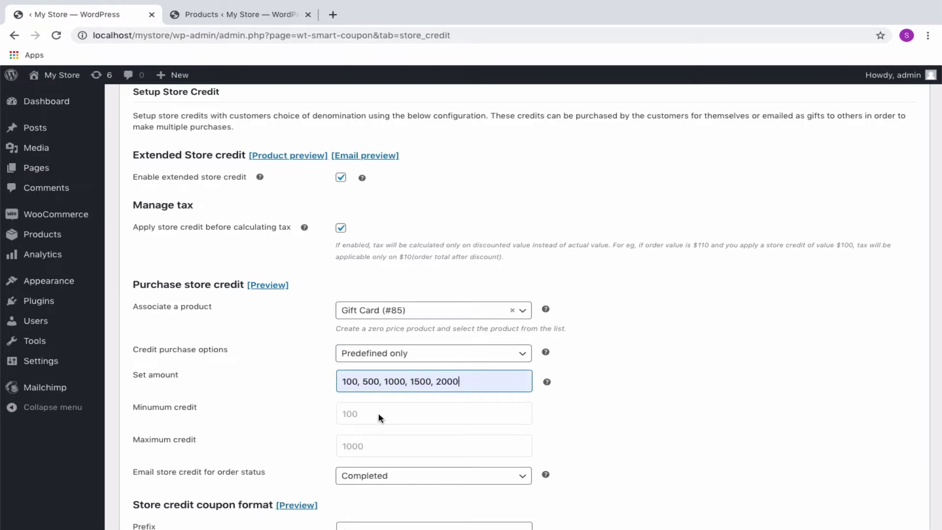
# Set custom credit limits 100 to 1000, choose 'Custom and predefined', and email credit on Completed
pyautogui.click(427, 360)
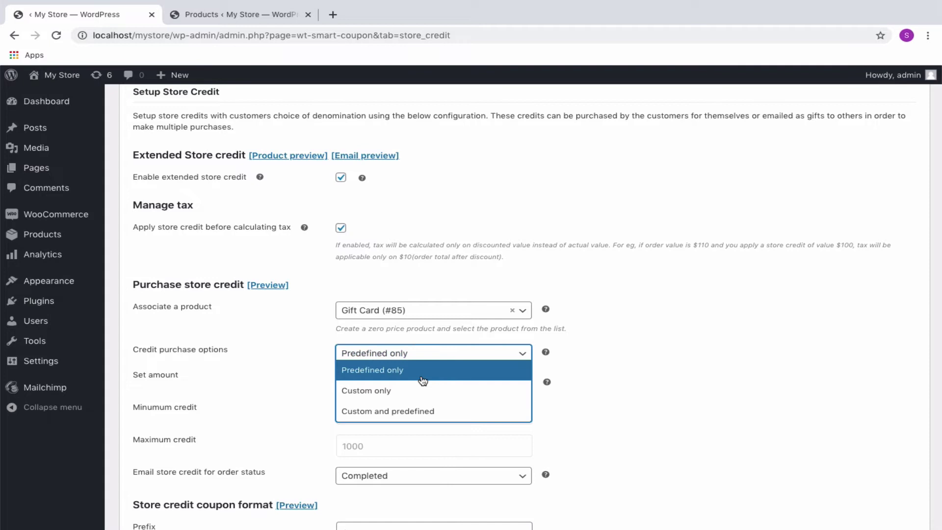
pyautogui.click(420, 384)
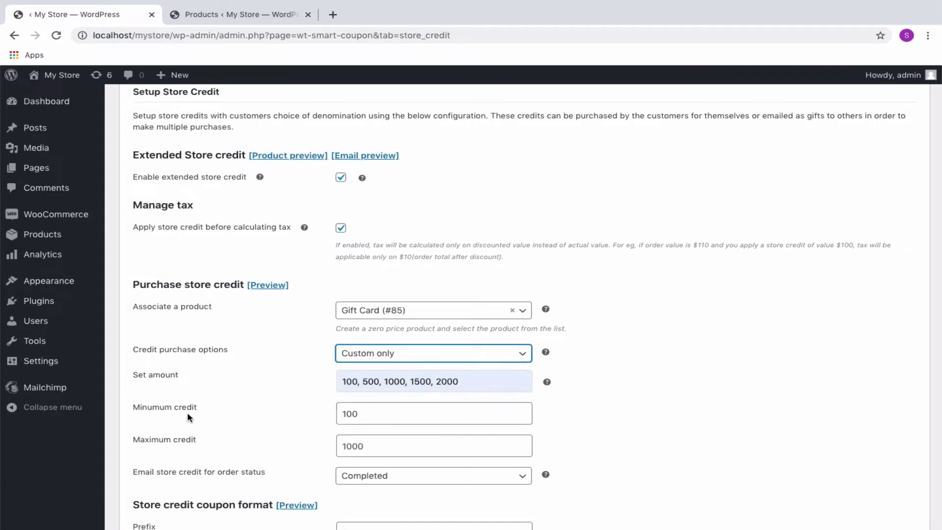
pyautogui.click(365, 418)
pyautogui.click(370, 449)
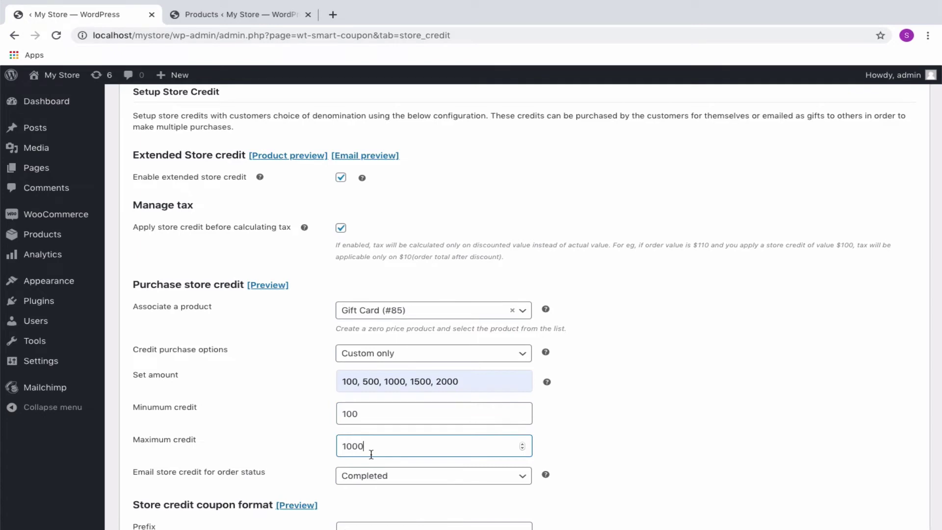
pyautogui.click(459, 357)
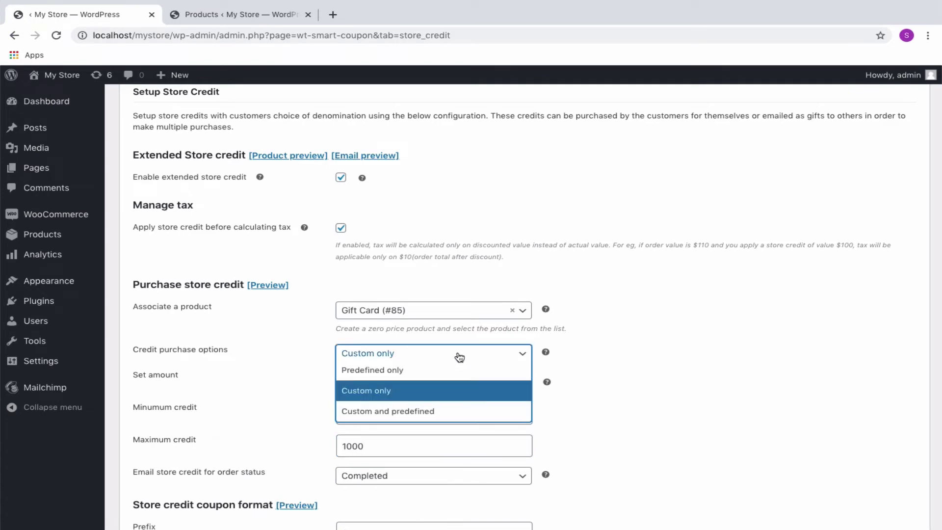
pyautogui.click(452, 411)
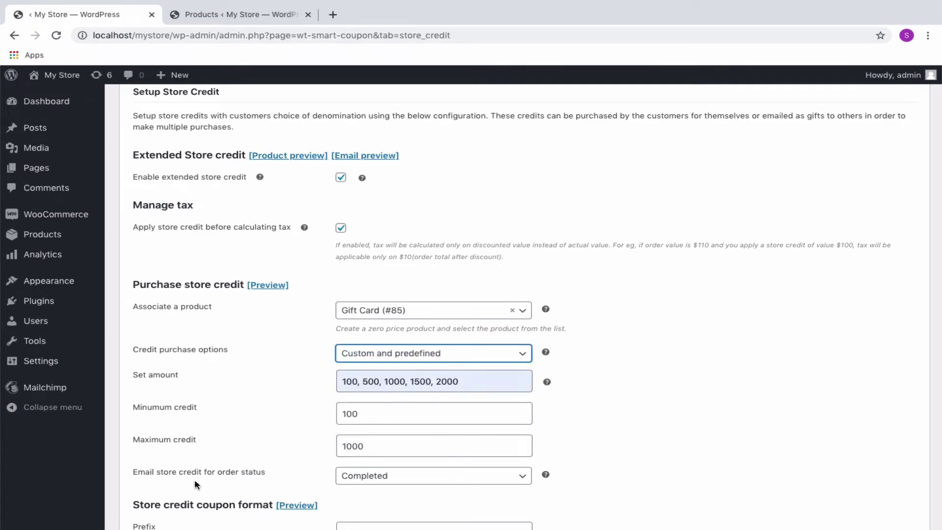
pyautogui.click(417, 479)
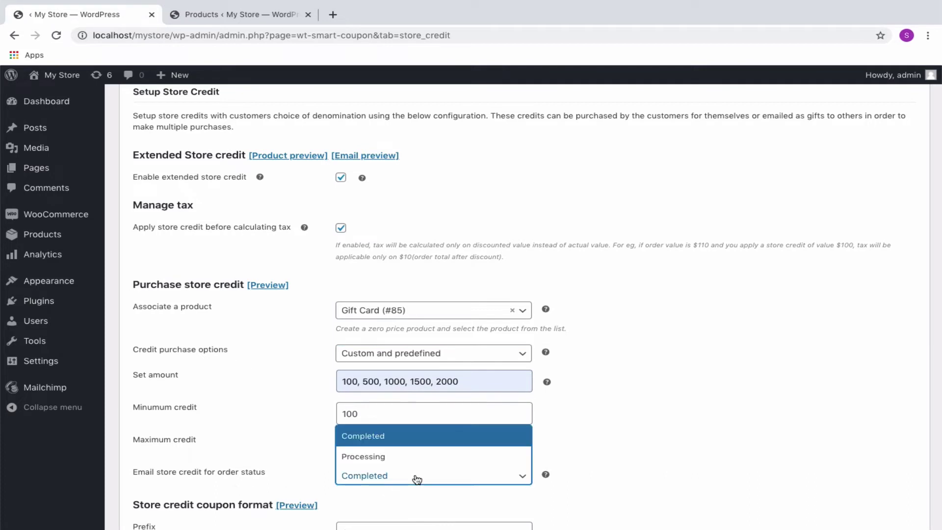
pyautogui.click(418, 438)
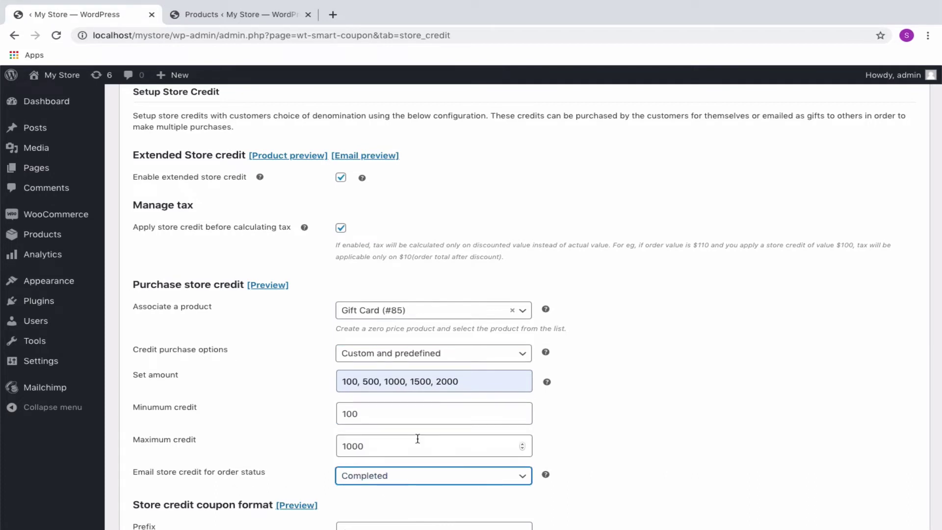
# Preview the STR-/-Webtoffee 12-character coupon format and save the store credit settings
pyautogui.scroll(-5, 410, 493)
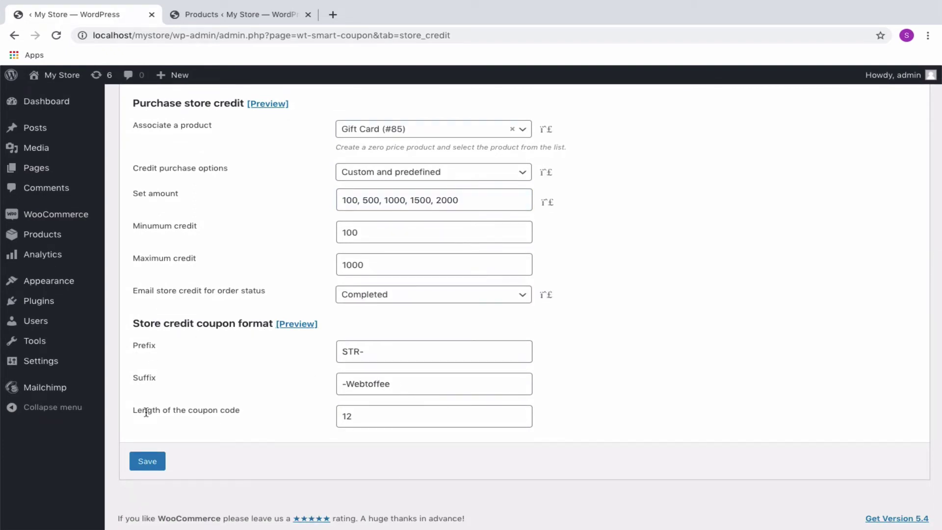
pyautogui.click(295, 325)
pyautogui.click(465, 383)
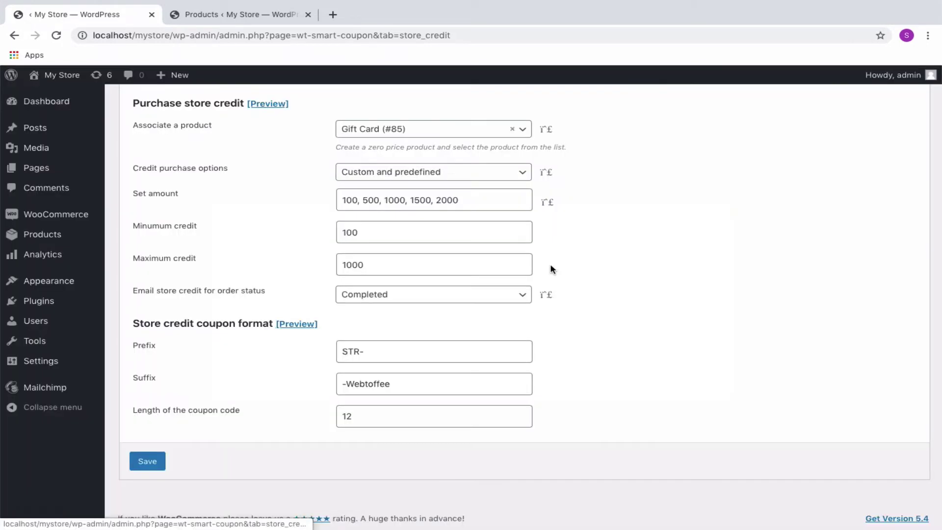
pyautogui.click(146, 462)
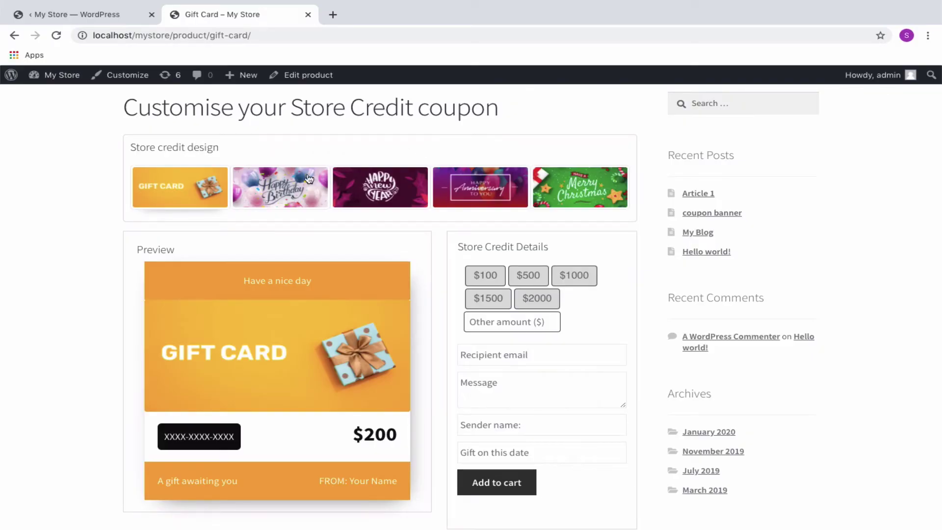
# Preview the Happy Birthday, Happy Anniversary and Merry Christmas gift card designs
pyautogui.click(275, 194)
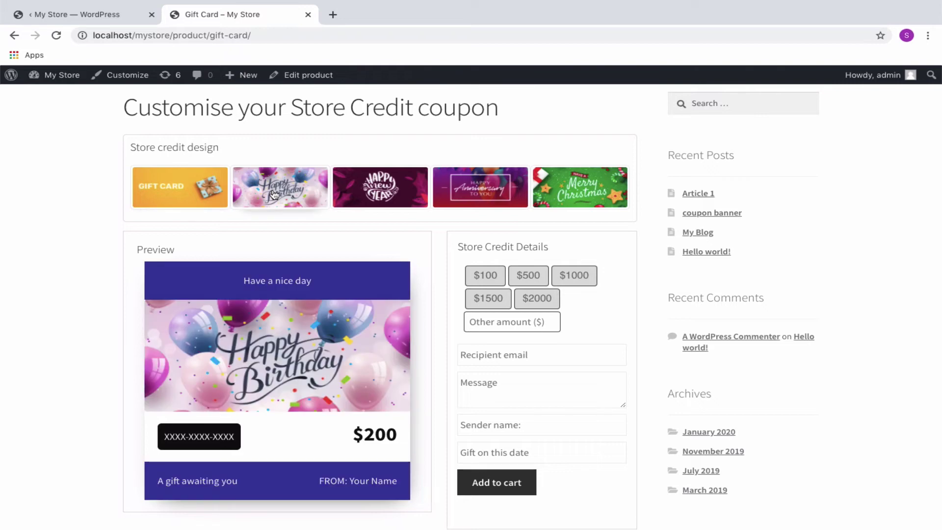
pyautogui.click(357, 198)
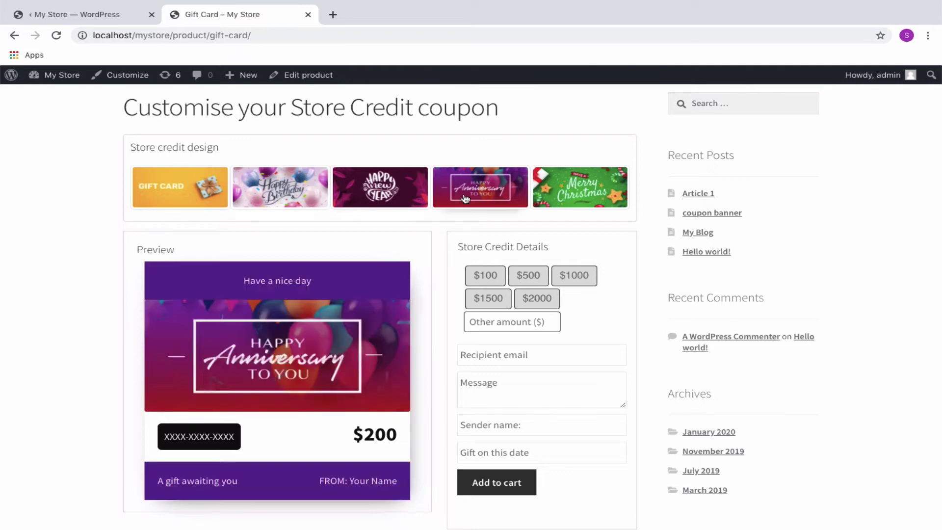
pyautogui.click(582, 197)
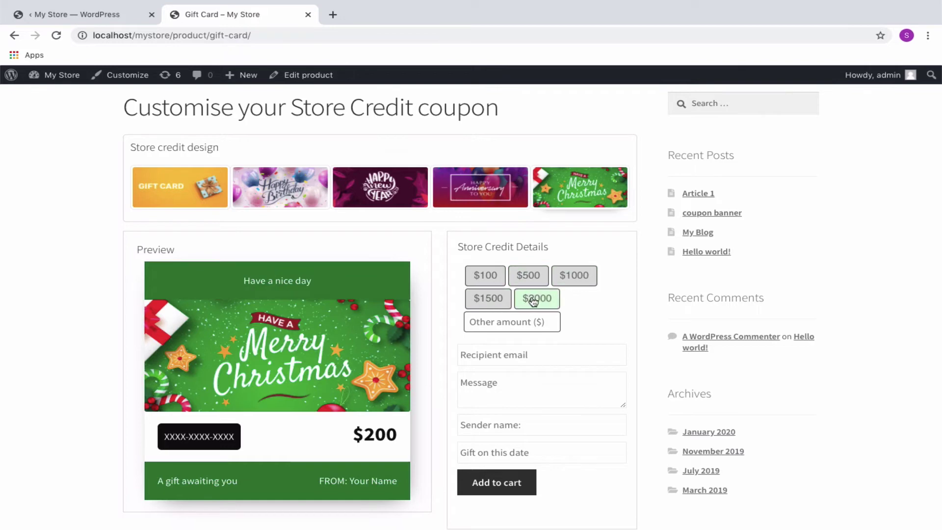
pyautogui.moveTo(517, 329)
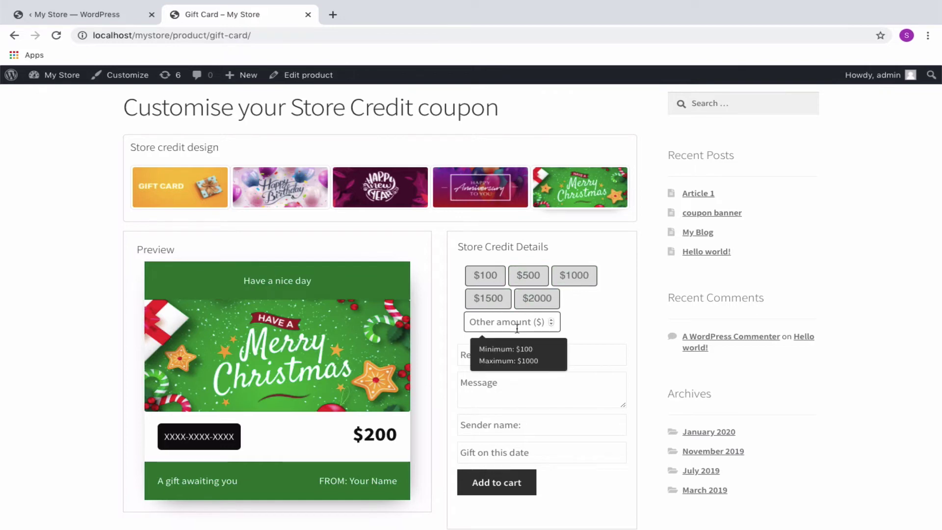
# In the settings tab, try 'Predefined only', then save credit purchases as 'Custom only'
pyautogui.click(134, 21)
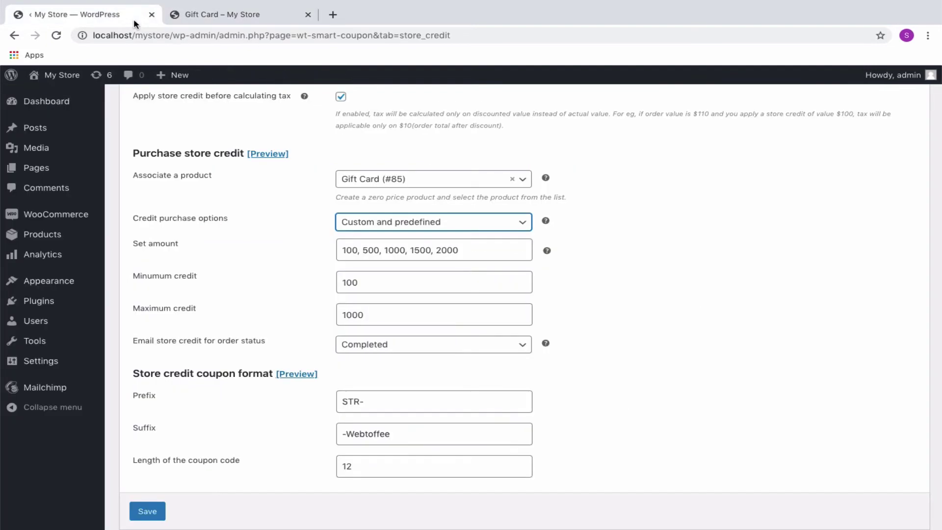
pyautogui.click(415, 228)
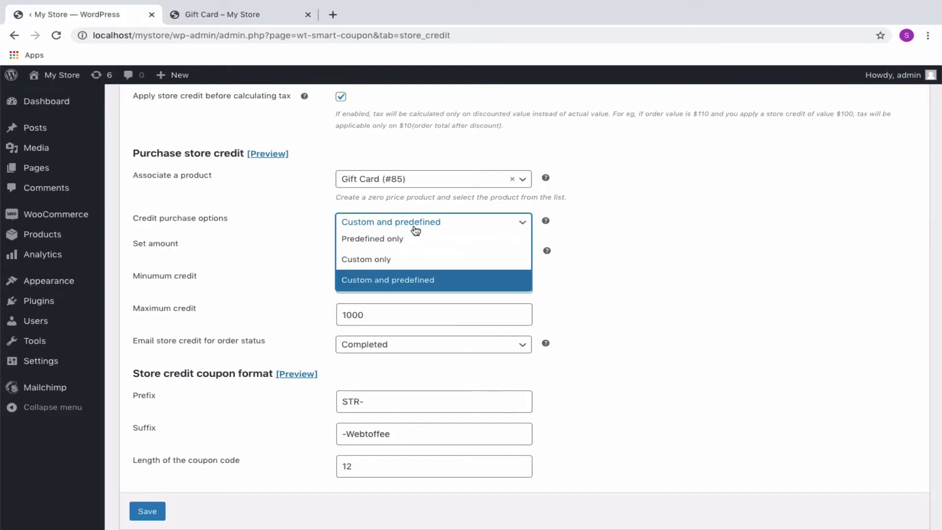
pyautogui.click(379, 239)
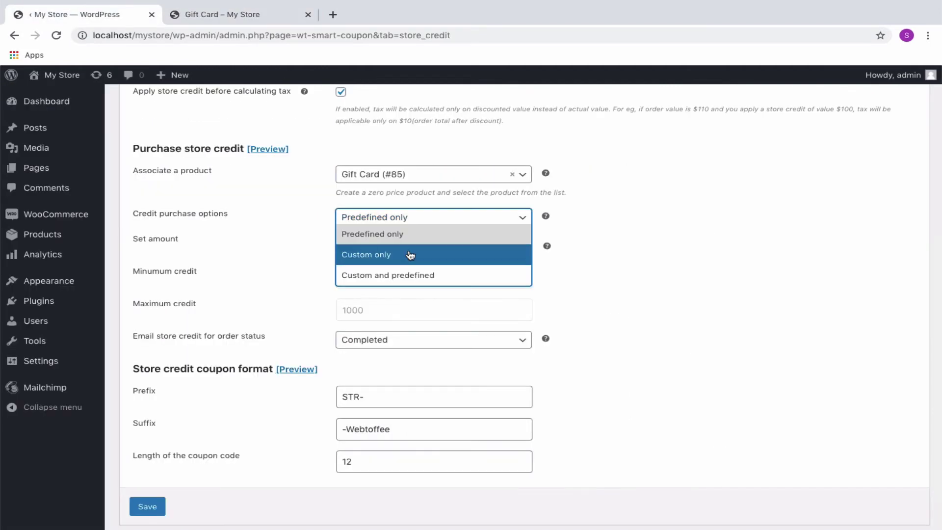
pyautogui.click(411, 254)
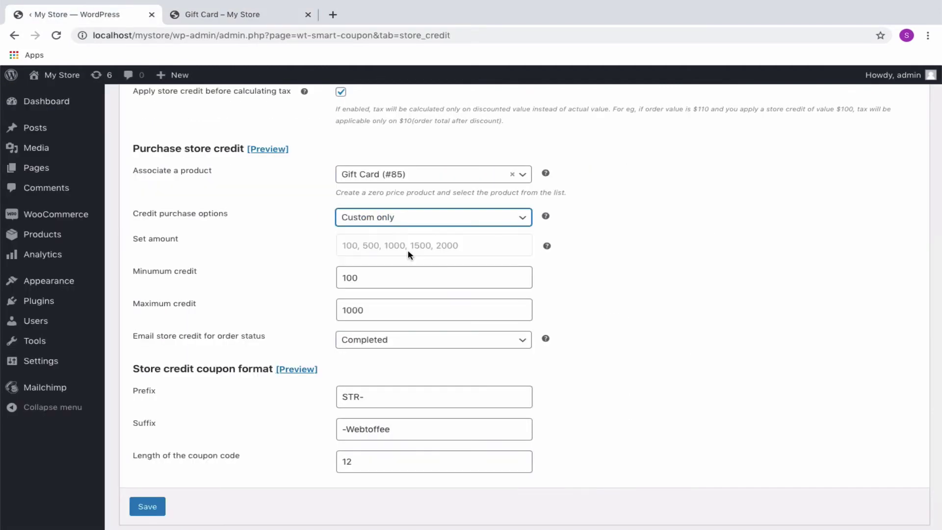
pyautogui.click(160, 507)
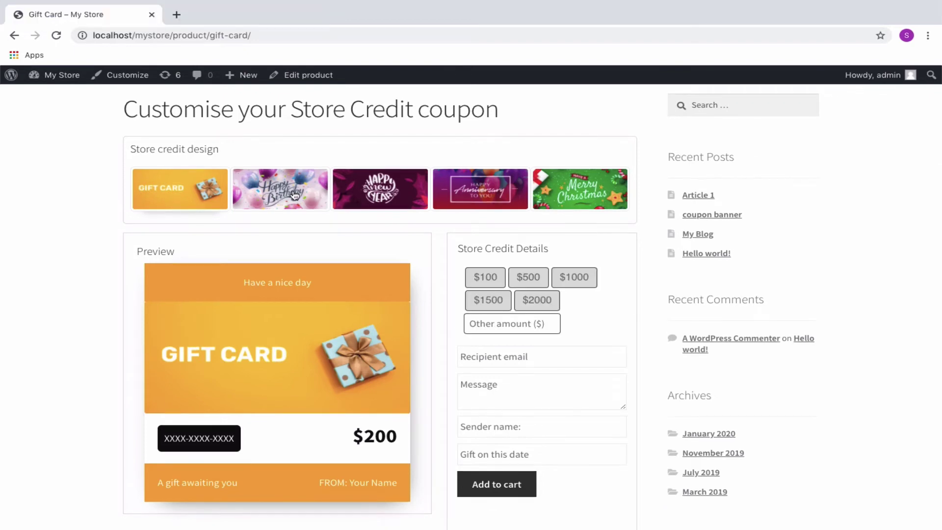
# Choose the Happy Birthday design at $500 and fill in the recipient's e-mail
pyautogui.click(294, 195)
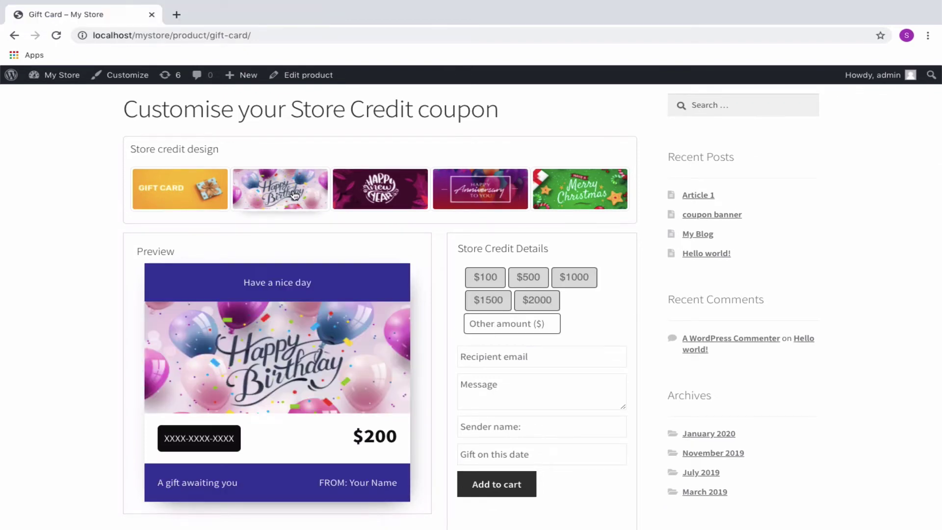
pyautogui.click(526, 283)
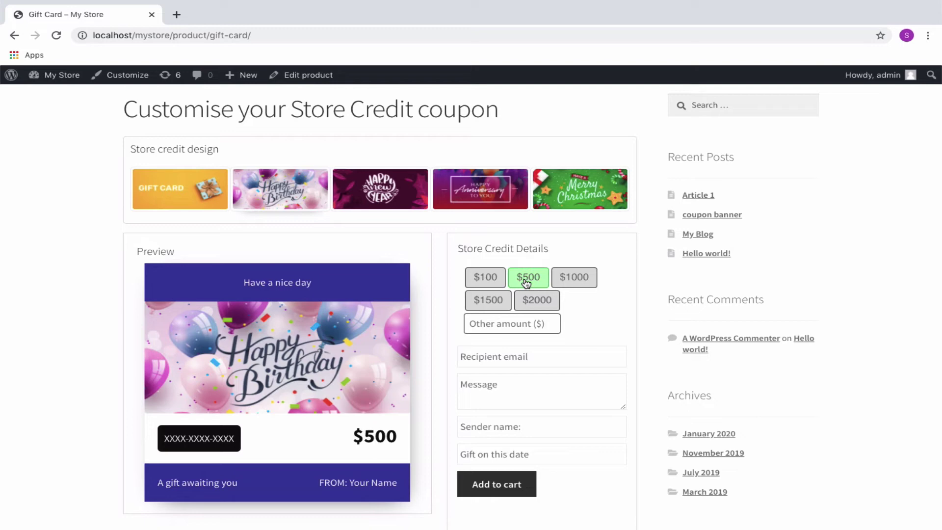
pyautogui.click(521, 354)
pyautogui.write('e')
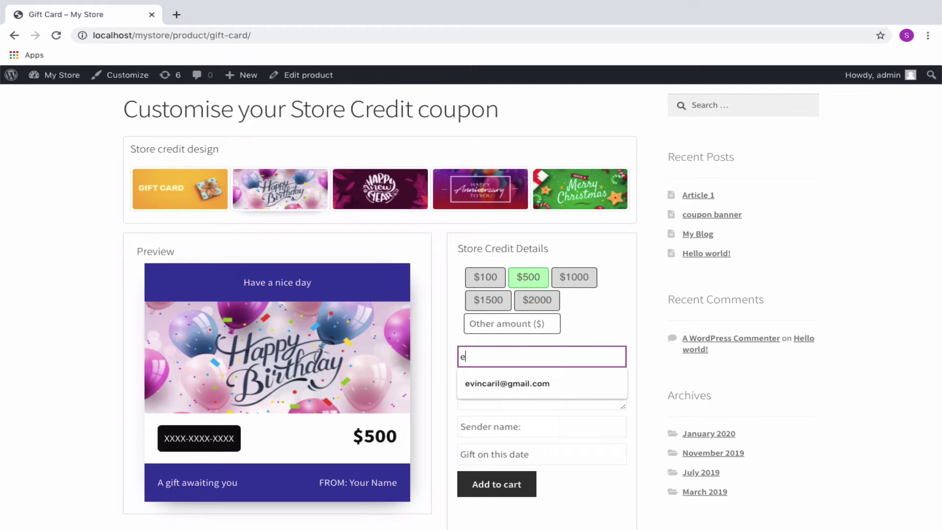
pyautogui.click(525, 382)
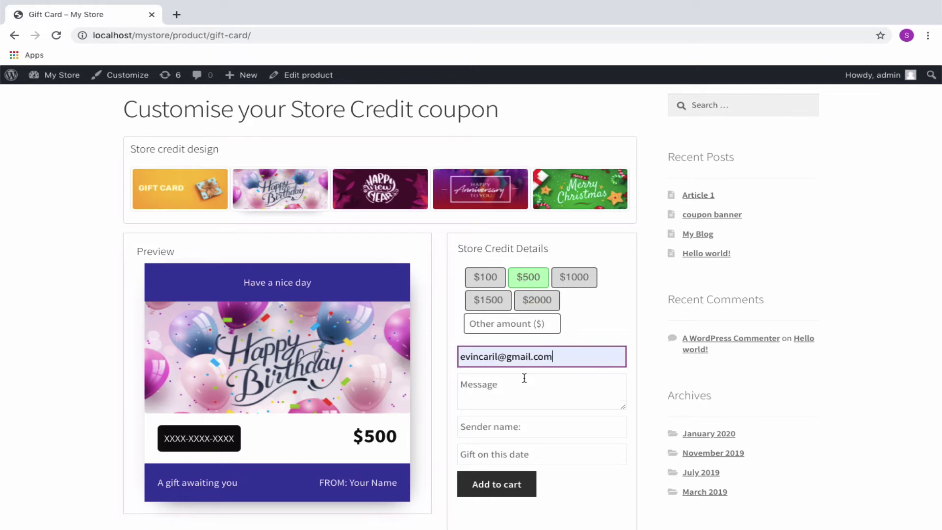
# Add the 'Happy birthday' message, the sender's name and a 04/16/2020 send date
pyautogui.click(522, 385)
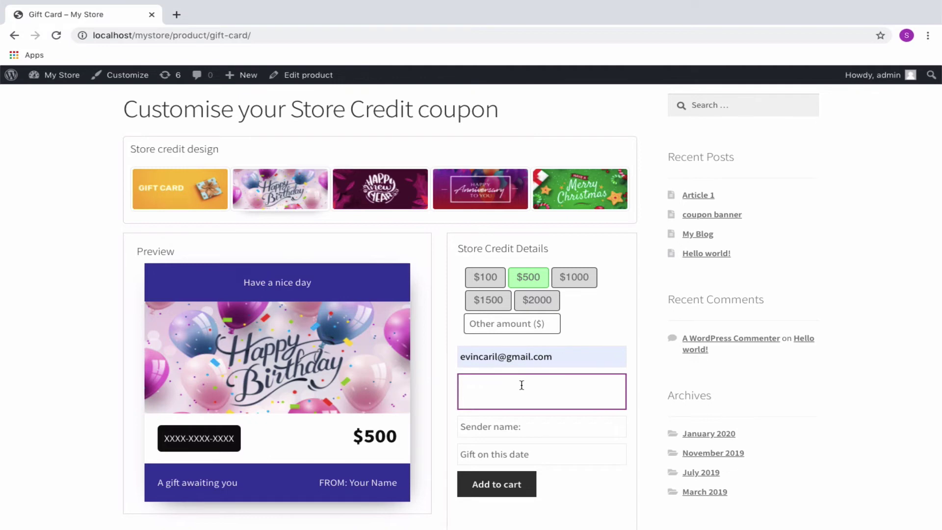
pyautogui.write('Happy birthday')
pyautogui.click(522, 425)
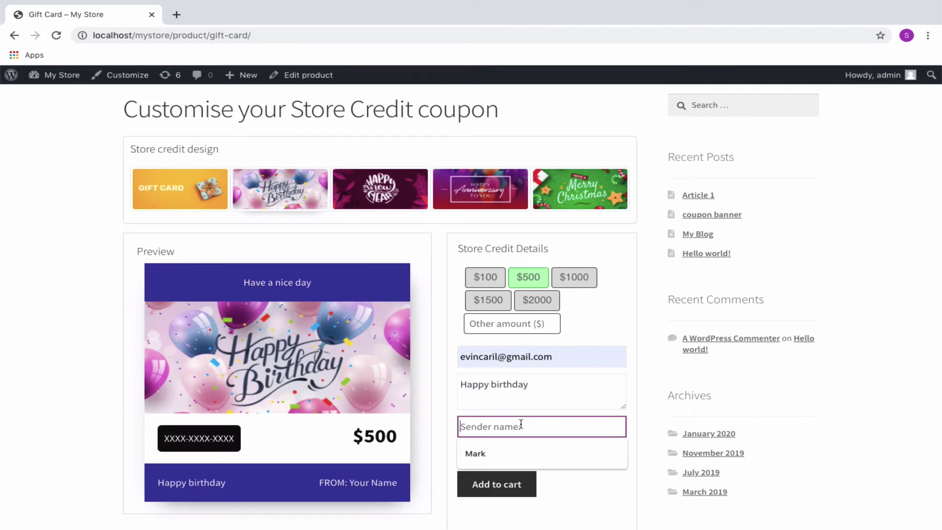
pyautogui.click(521, 444)
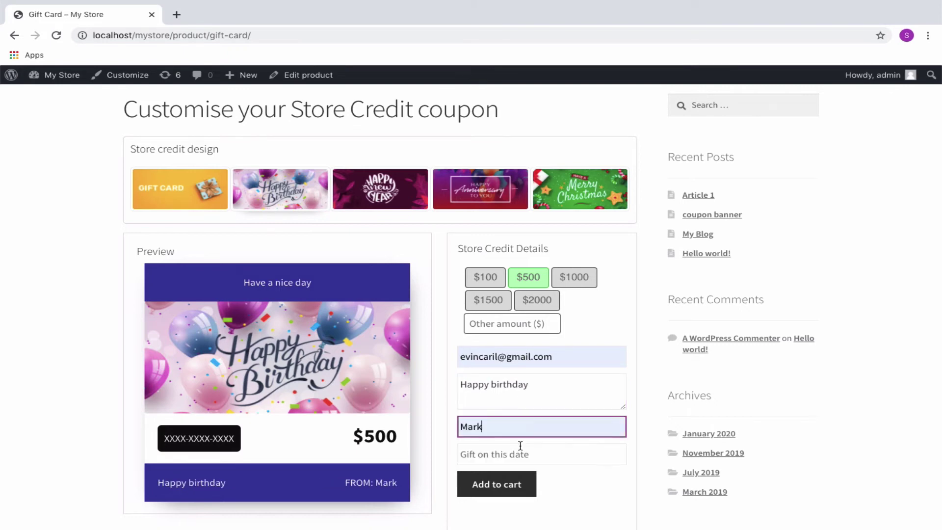
pyautogui.click(522, 454)
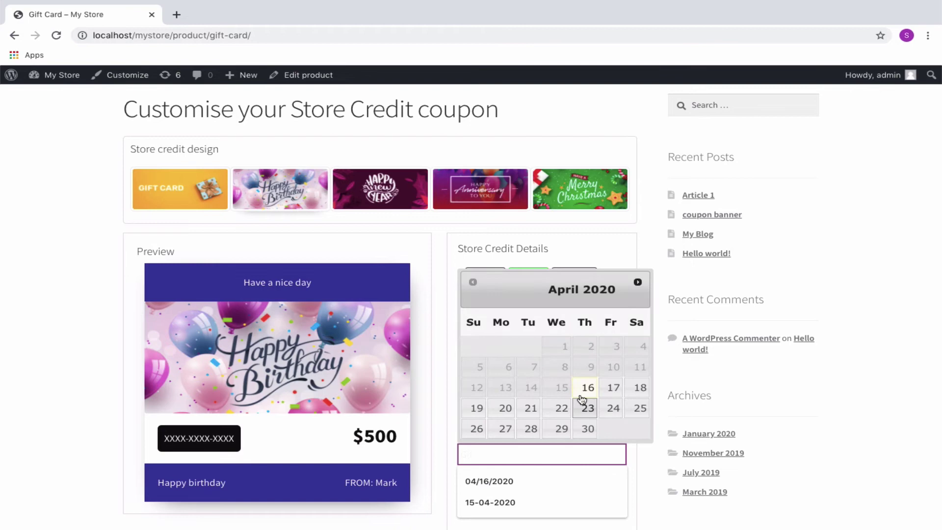
pyautogui.click(588, 388)
# Add the $500 gift card to the cart and place the cash-on-delivery order
pyautogui.click(498, 485)
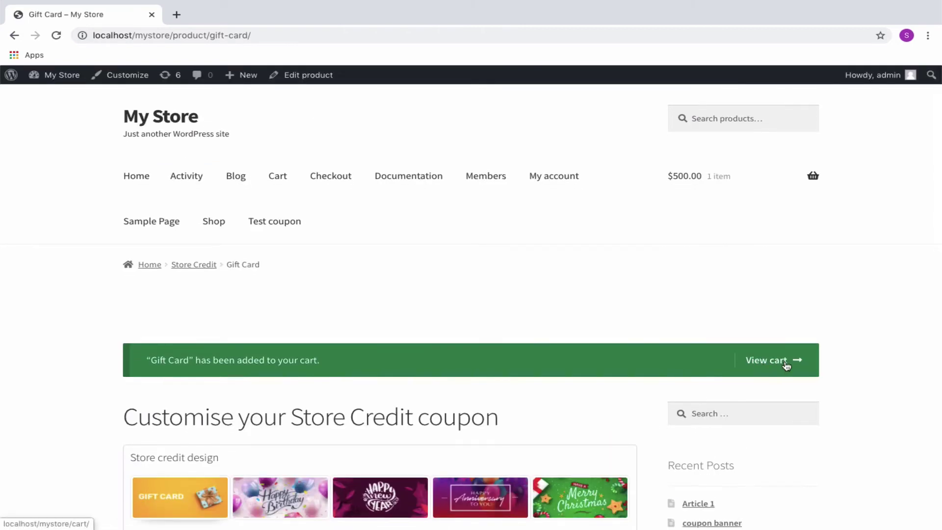
pyautogui.click(770, 367)
pyautogui.scroll(-5, 552, 478)
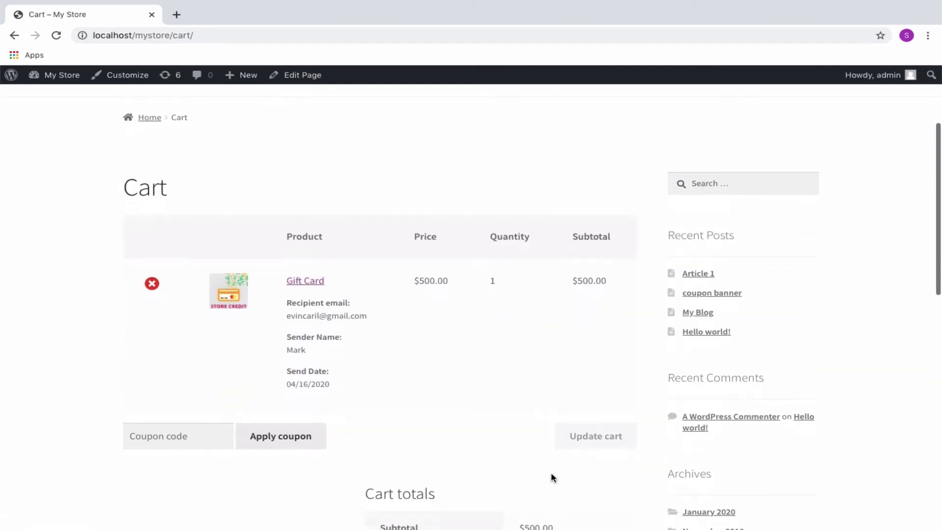
pyautogui.scroll(-3, 552, 479)
pyautogui.click(506, 391)
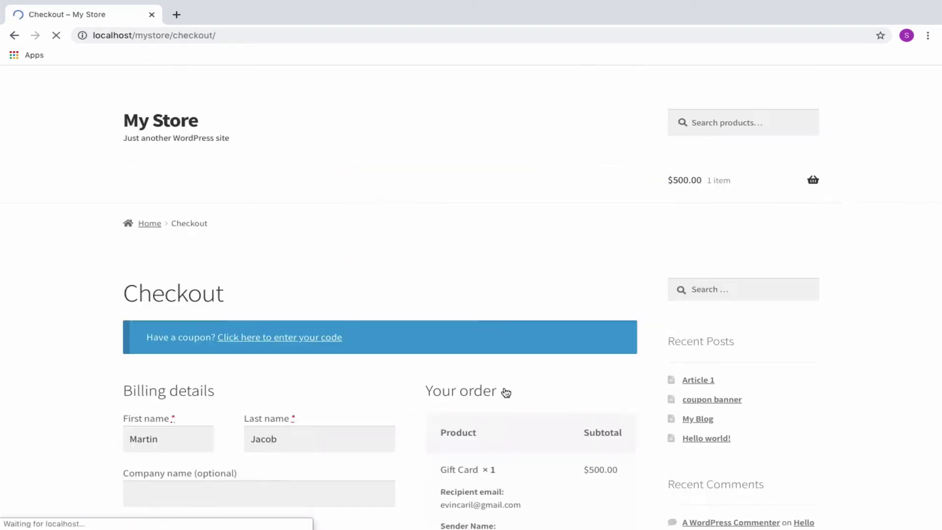
pyautogui.scroll(-12, 506, 393)
pyautogui.click(528, 375)
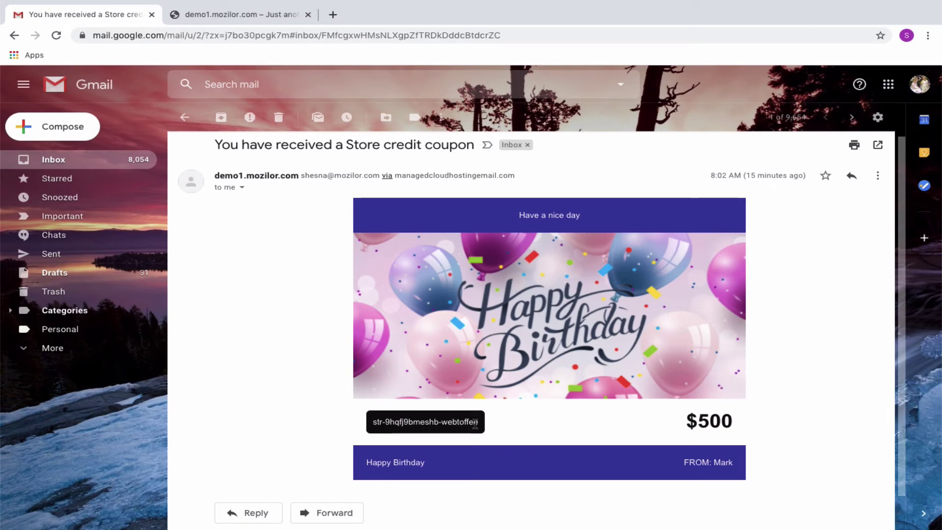
# Select the STR-prefixed coupon code in the store credit e-mail
pyautogui.moveTo(479, 423); pyautogui.dragTo(372, 424)
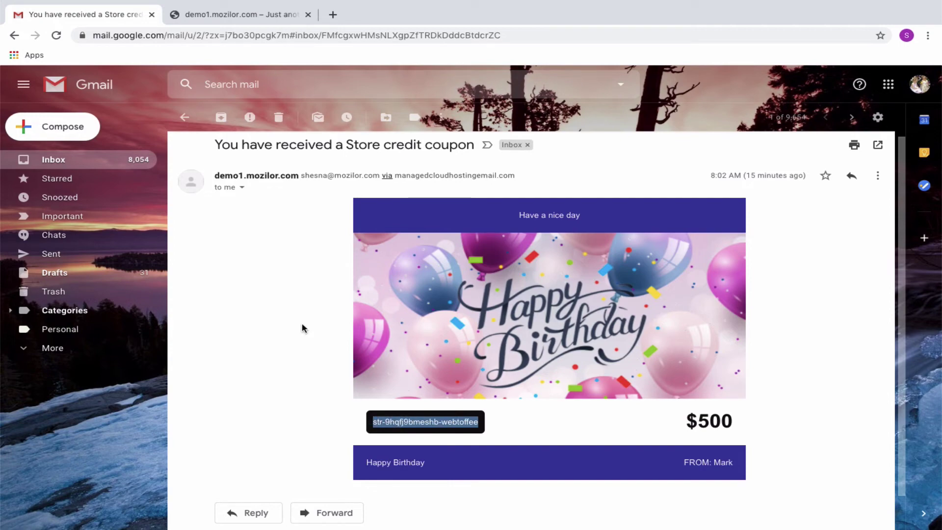
# Apply the $500 store credit from My account > My Store Credits to the basket
pyautogui.click(274, 17)
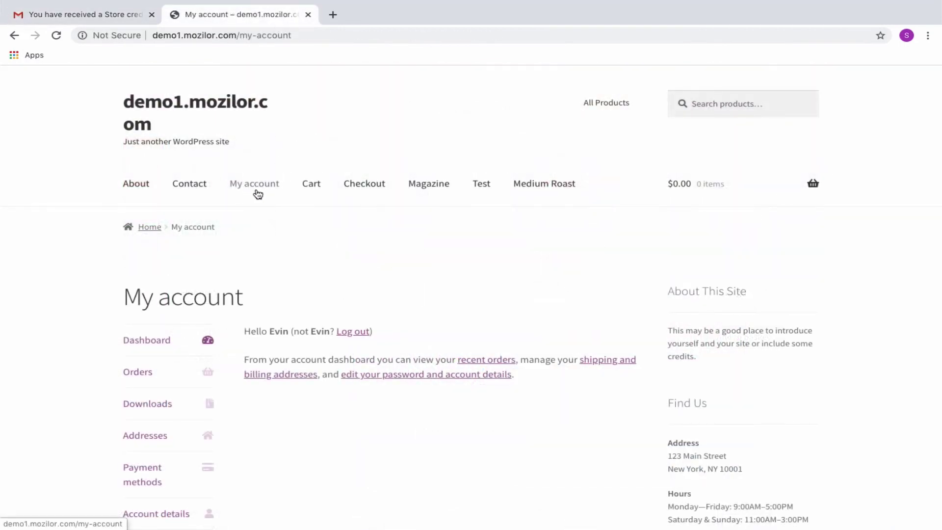
pyautogui.scroll(-5, 223, 305)
pyautogui.click(147, 425)
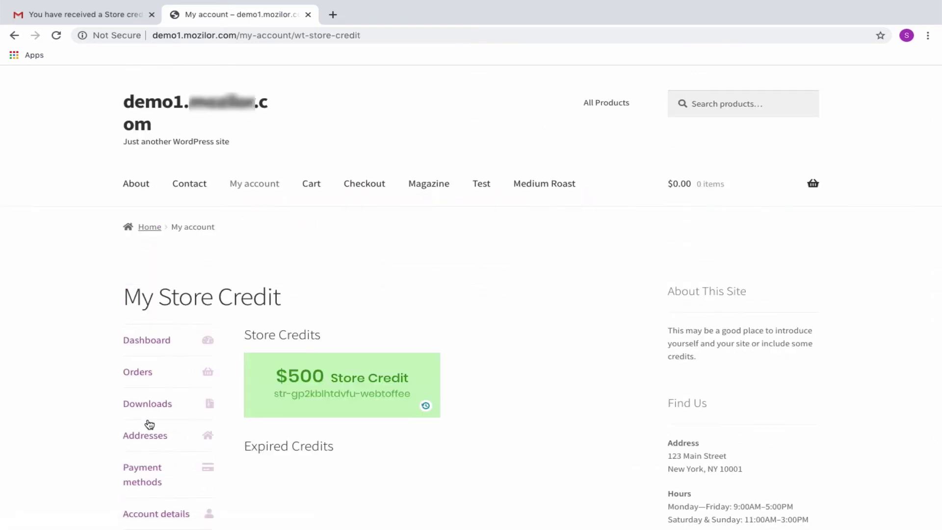
pyautogui.click(337, 400)
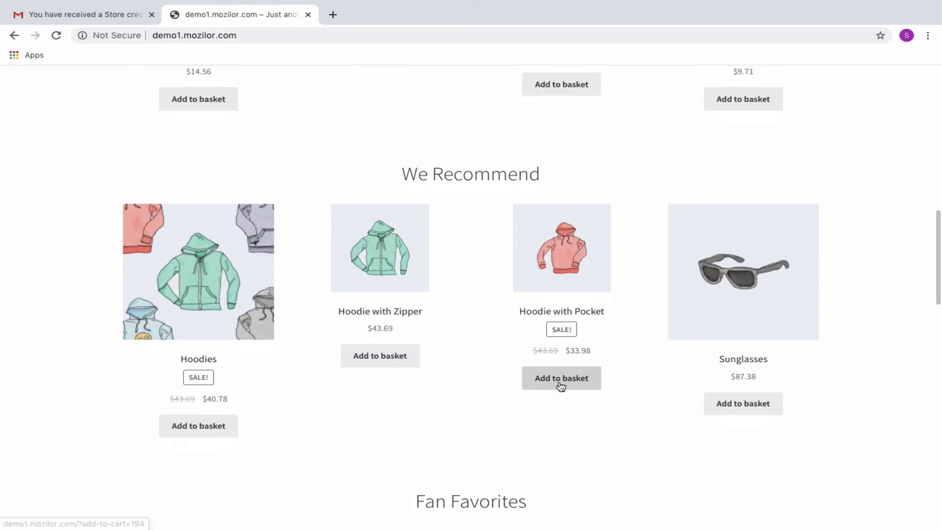
# Add Hoodie with Pocket and Sunglasses, then check out and place the $0.00 order
pyautogui.click(559, 382)
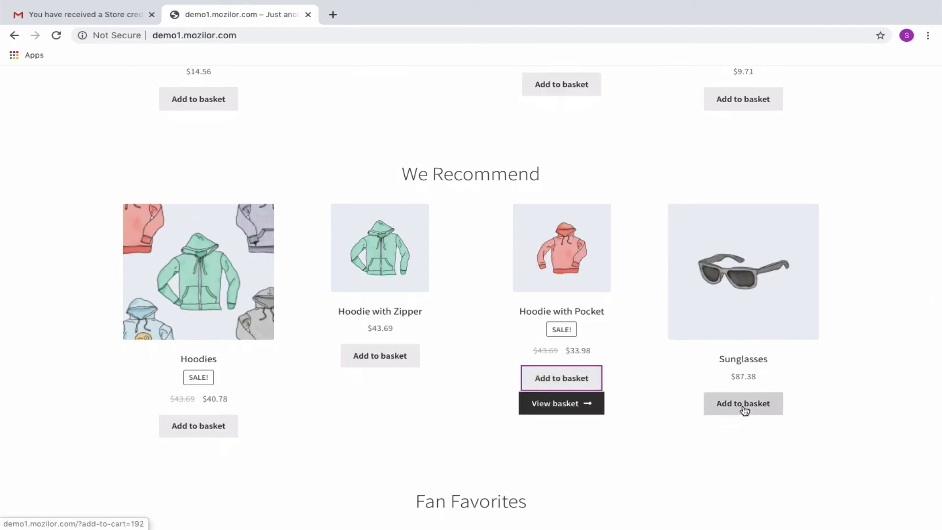
pyautogui.click(744, 408)
pyautogui.click(744, 432)
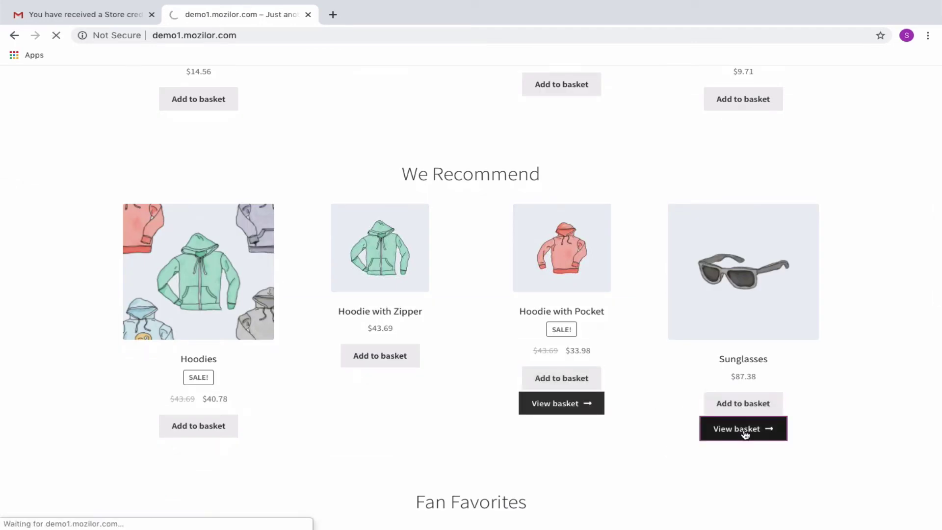
pyautogui.scroll(-3, 490, 447)
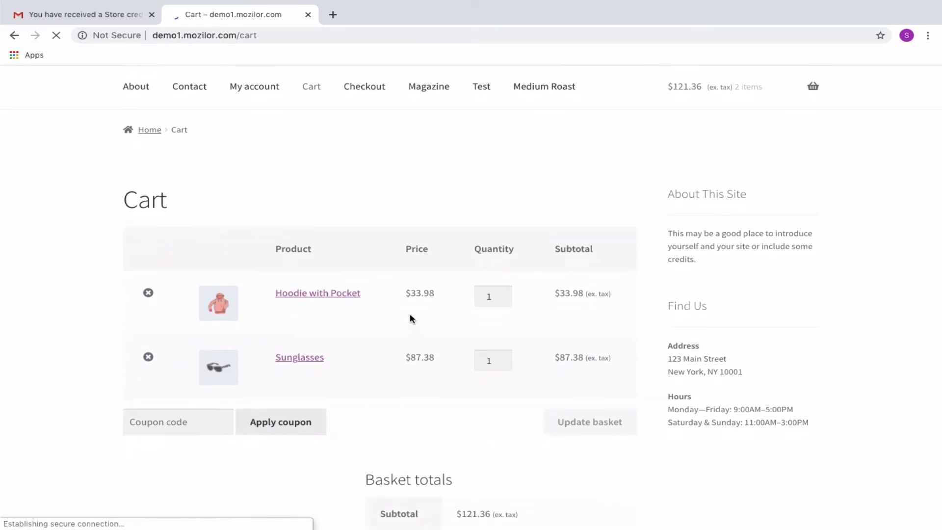
pyautogui.scroll(-5, 402, 391)
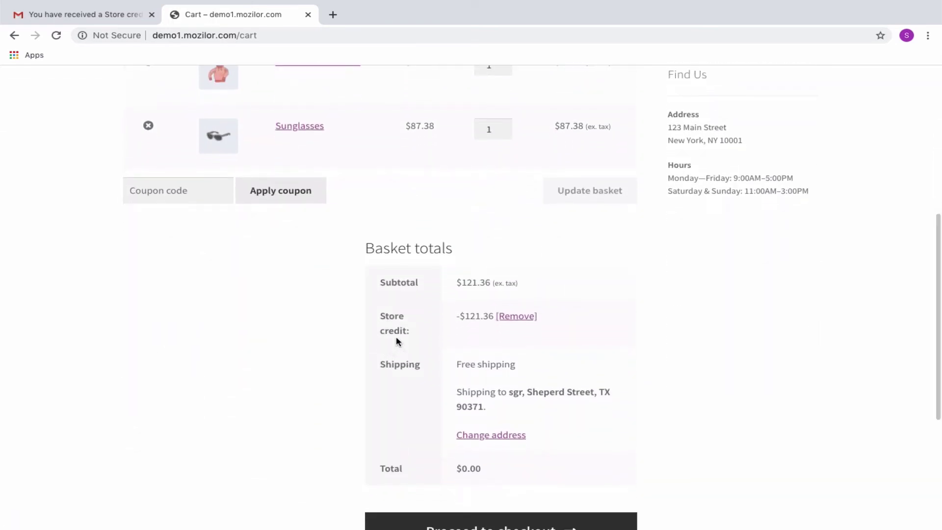
pyautogui.scroll(-2, 481, 320)
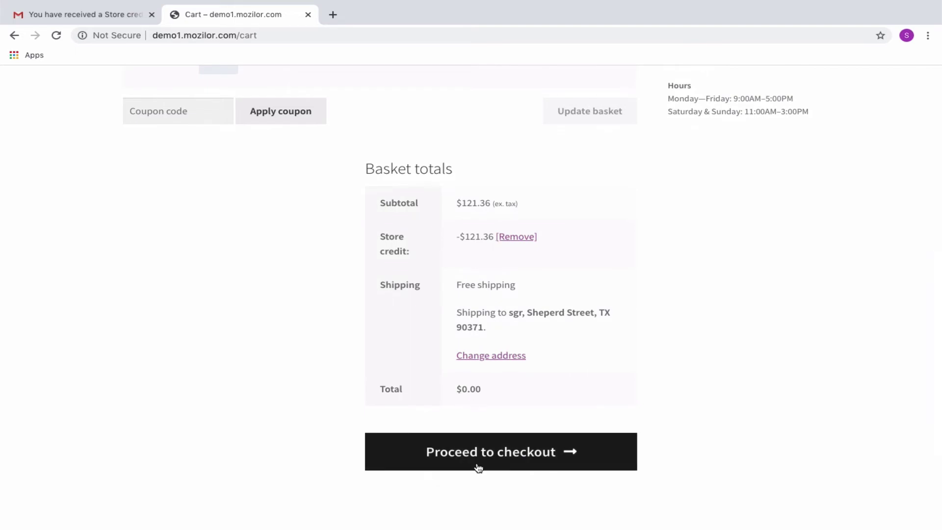
pyautogui.click(479, 464)
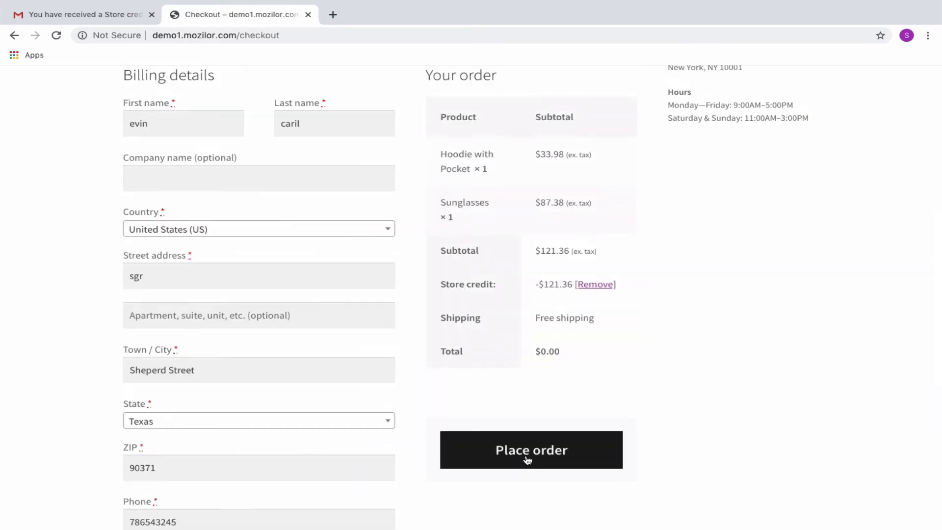
pyautogui.click(527, 460)
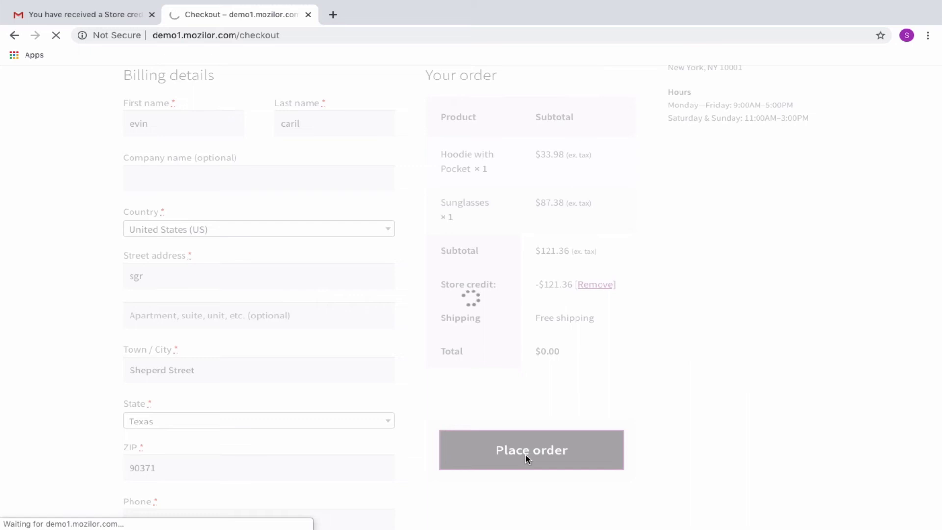
# Confirm $378.64 store credit remains in My Store Credits and view its credit/debit history
pyautogui.click(256, 184)
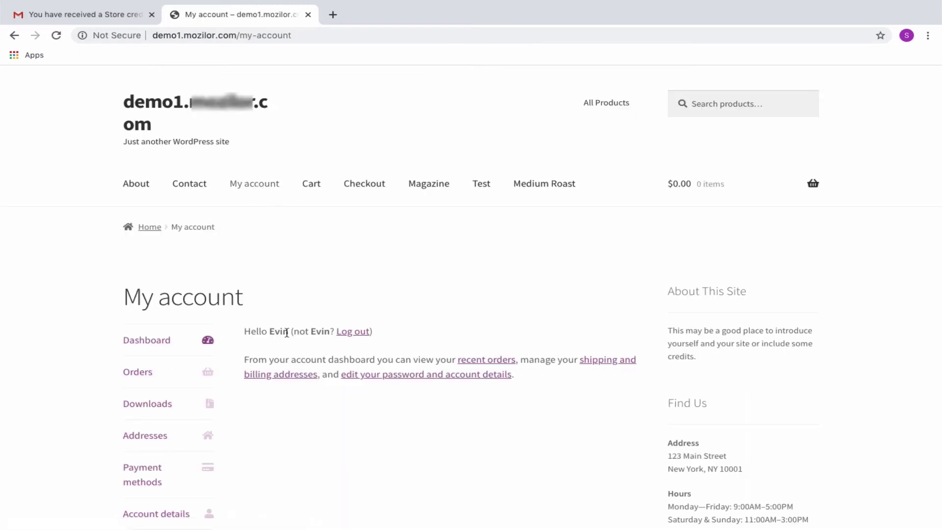
pyautogui.scroll(-4, 287, 333)
pyautogui.click(157, 366)
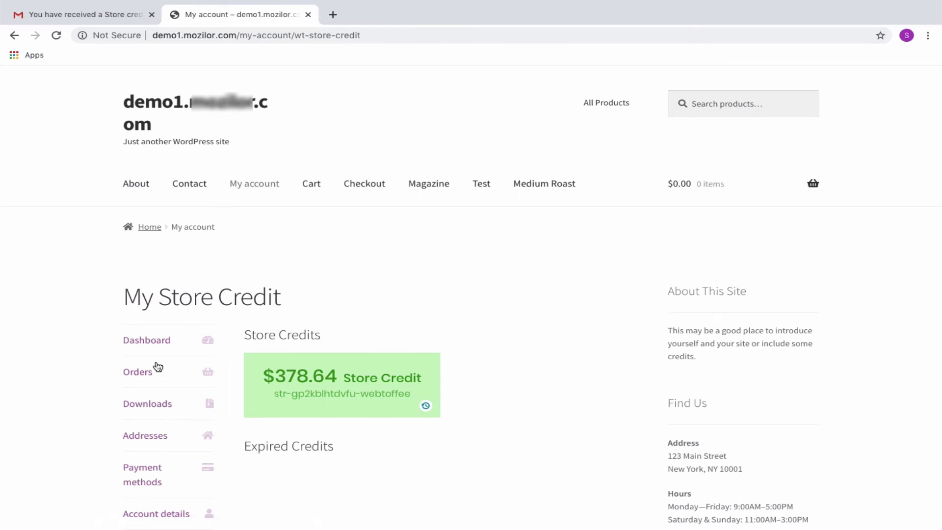
pyautogui.click(426, 408)
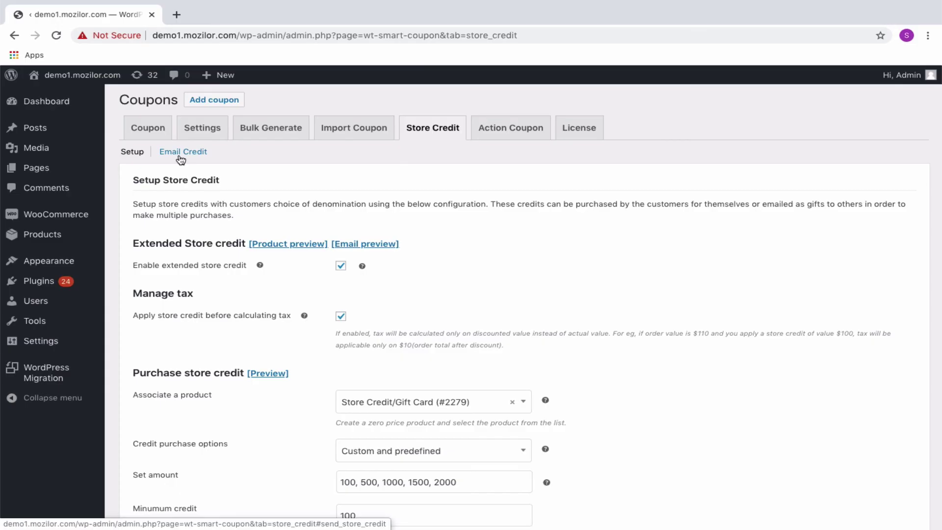
# Fill the Email Credit form with the customer's e-mail, amount 200, description Refund, individual use only
pyautogui.click(184, 153)
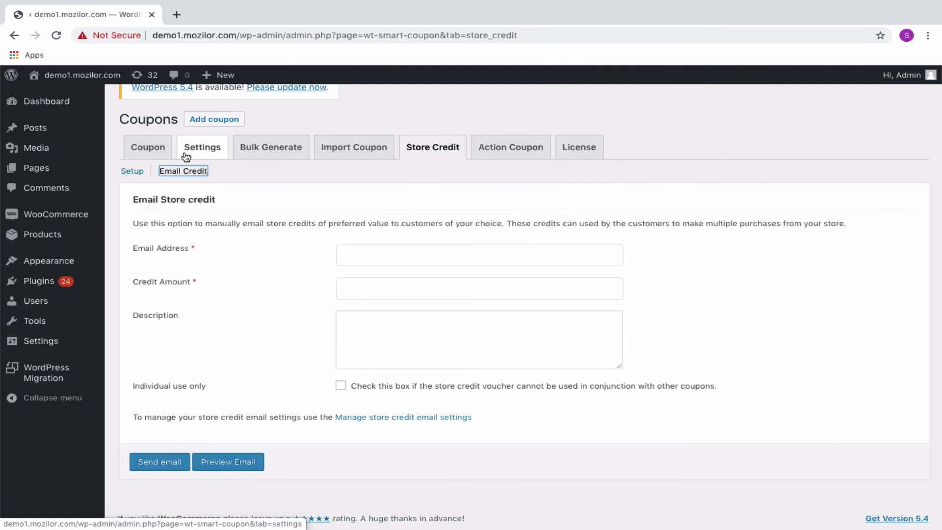
pyautogui.click(342, 254)
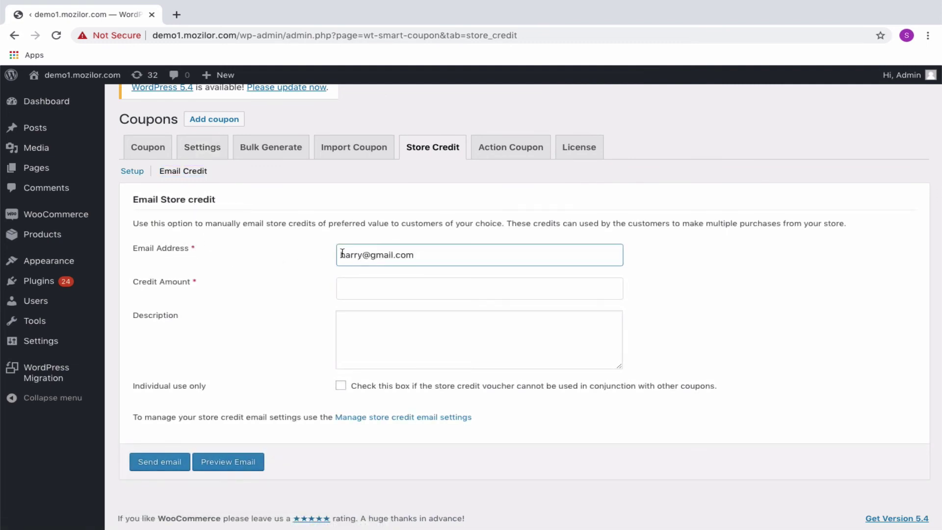
pyautogui.click(357, 290)
pyautogui.write('200')
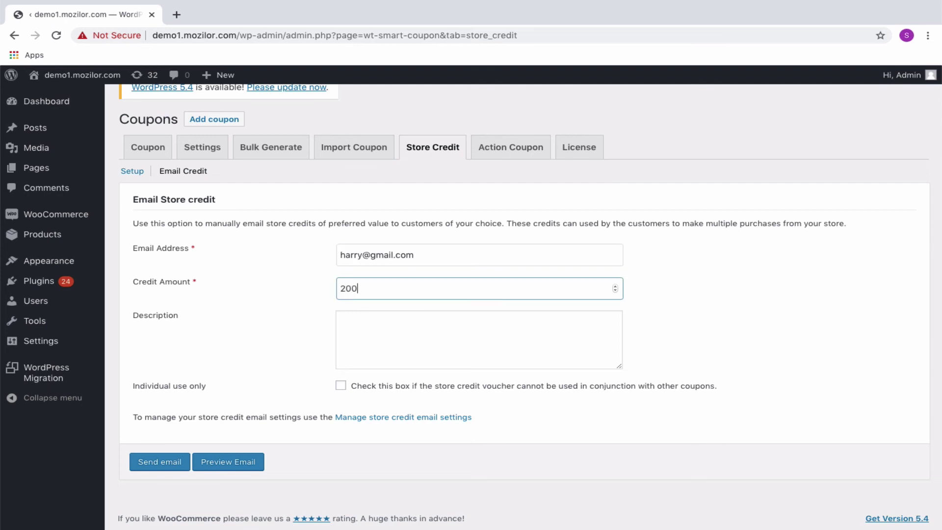
pyautogui.click(351, 321)
pyautogui.write('Refund')
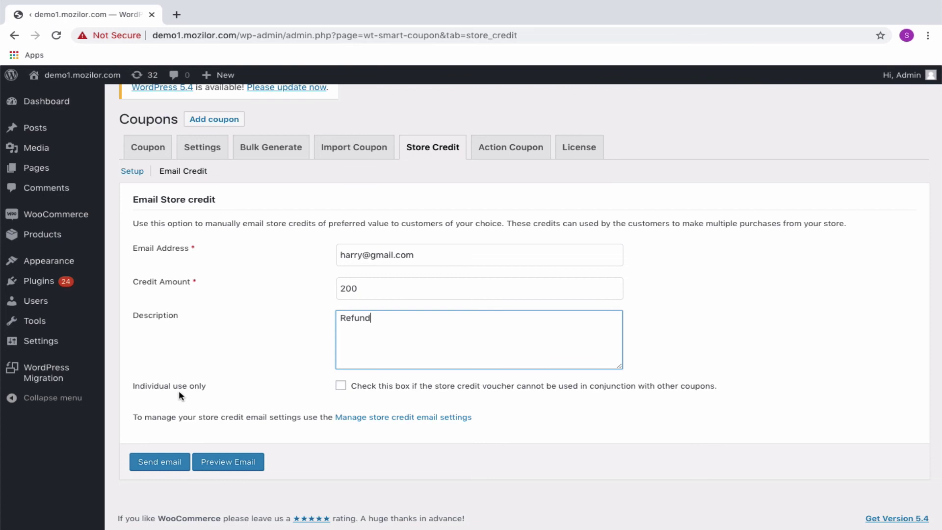
pyautogui.click(334, 385)
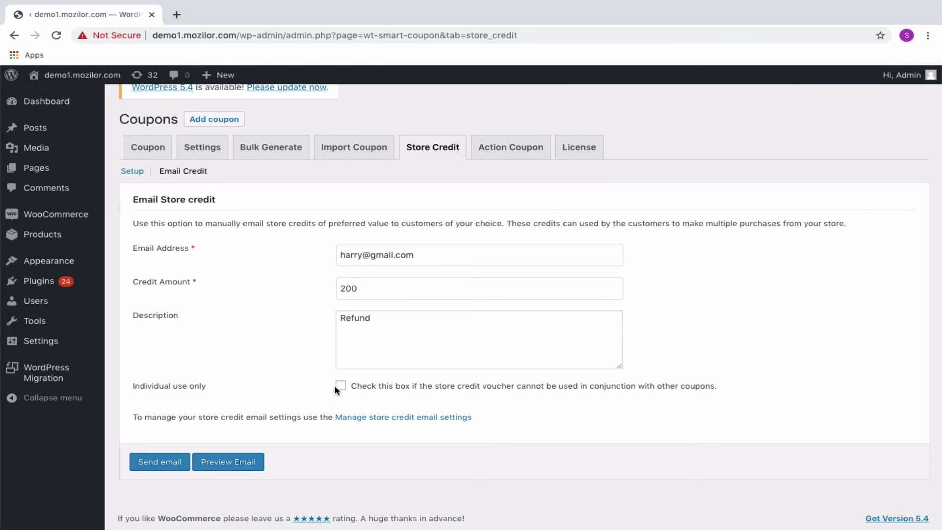
pyautogui.click(341, 387)
pyautogui.click(387, 420)
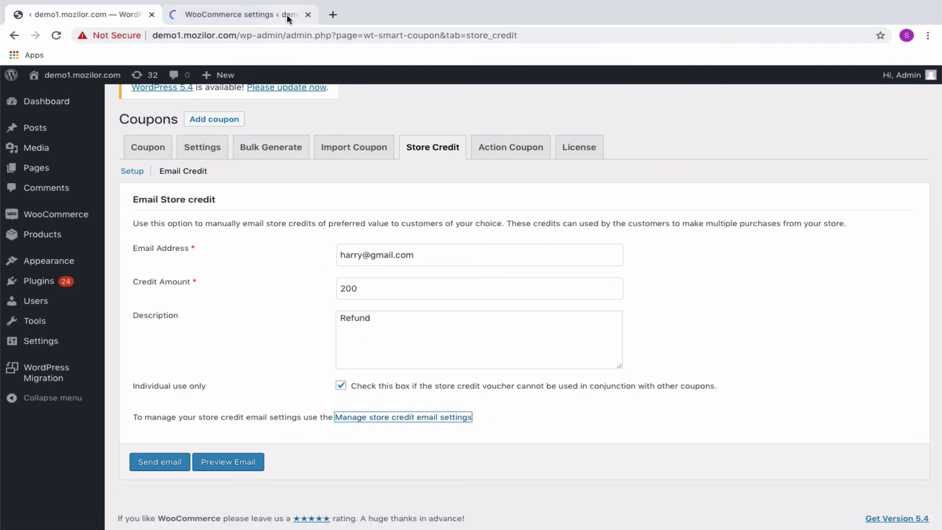
# Preview and send the $200 Refund credit email, then open the credit from the Gmail message
pyautogui.click(286, 14)
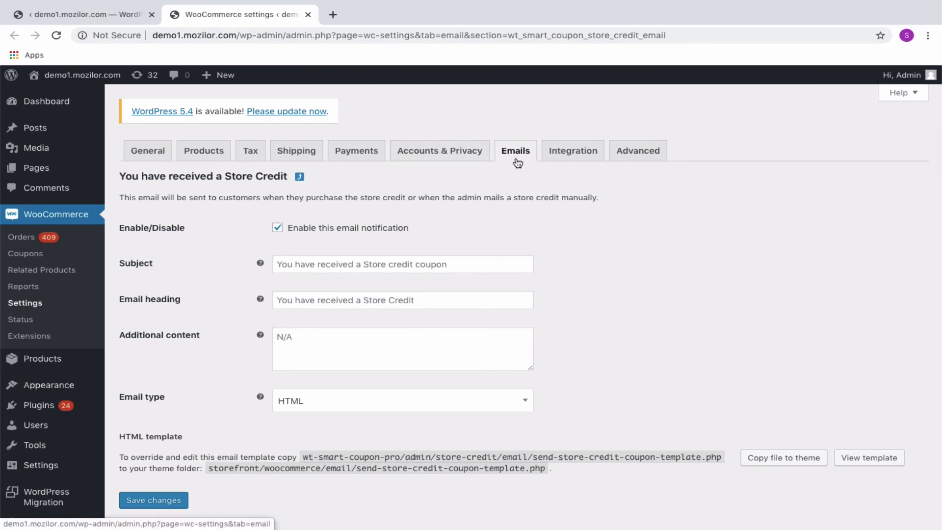
pyautogui.hotkey('ctrl', 'shift', 'Tab')
pyautogui.click(223, 463)
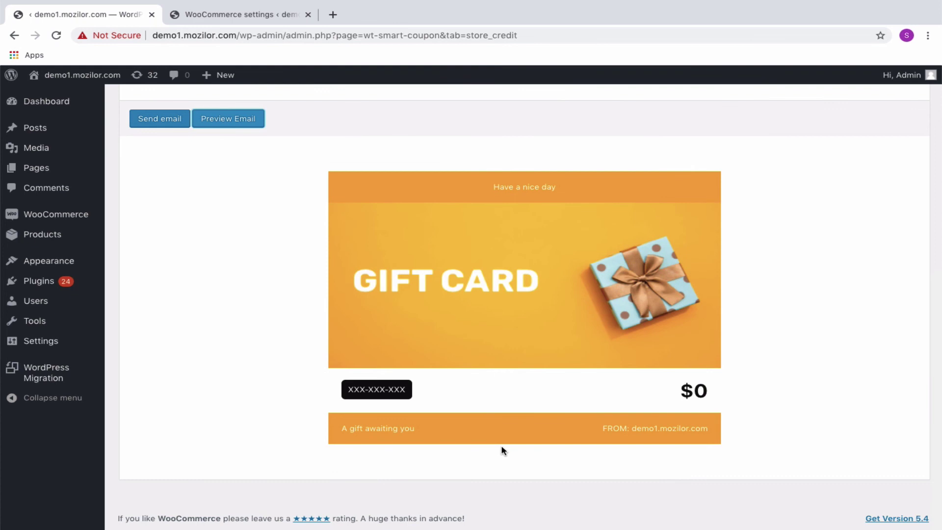
pyautogui.scroll(4, 503, 451)
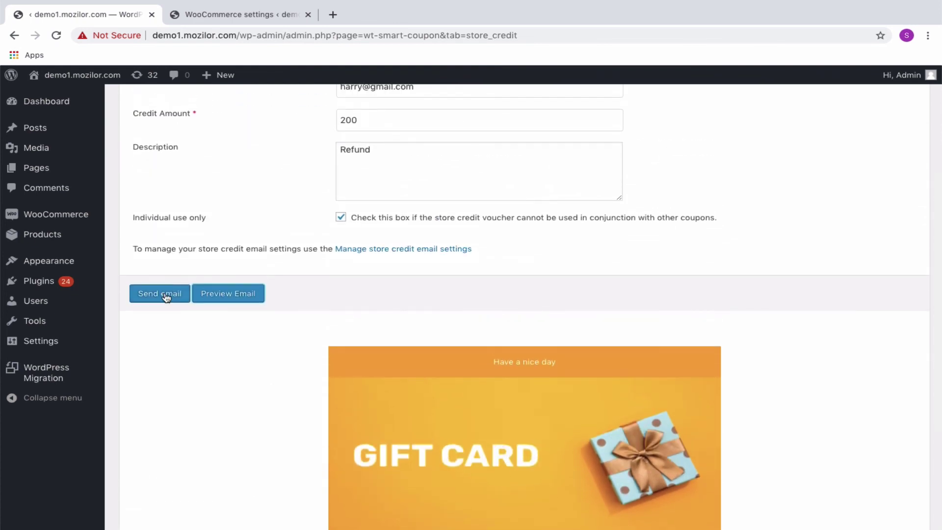
pyautogui.click(166, 295)
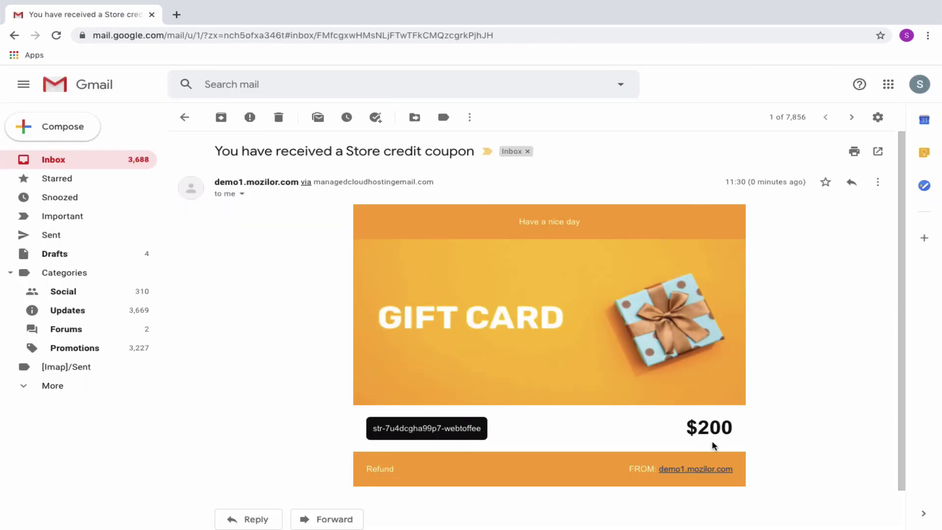
pyautogui.click(450, 434)
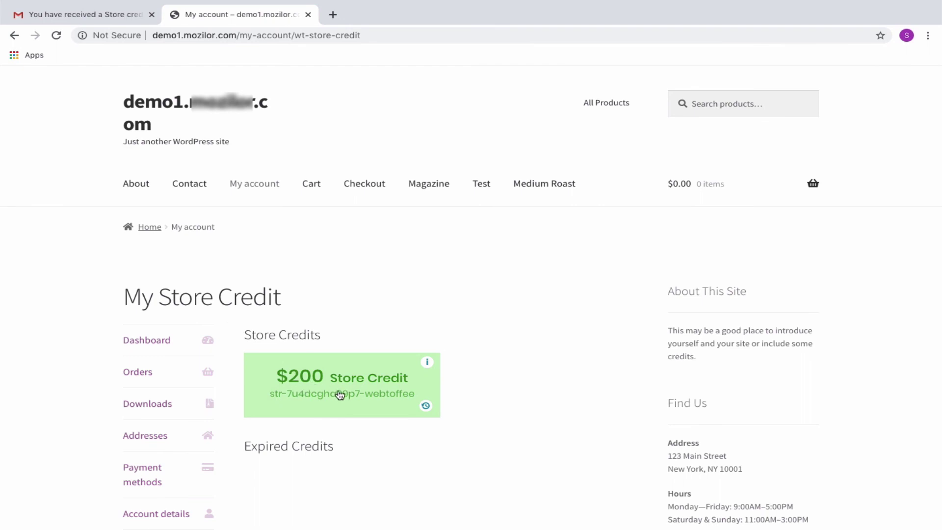
# Check the $200 credit's Refund description and open its usage history
pyautogui.moveTo(428, 364)
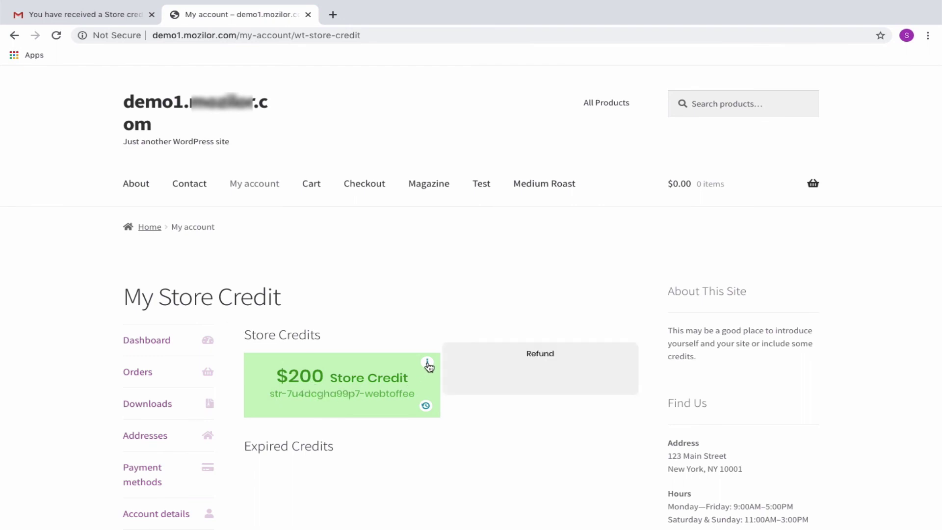
pyautogui.click(425, 407)
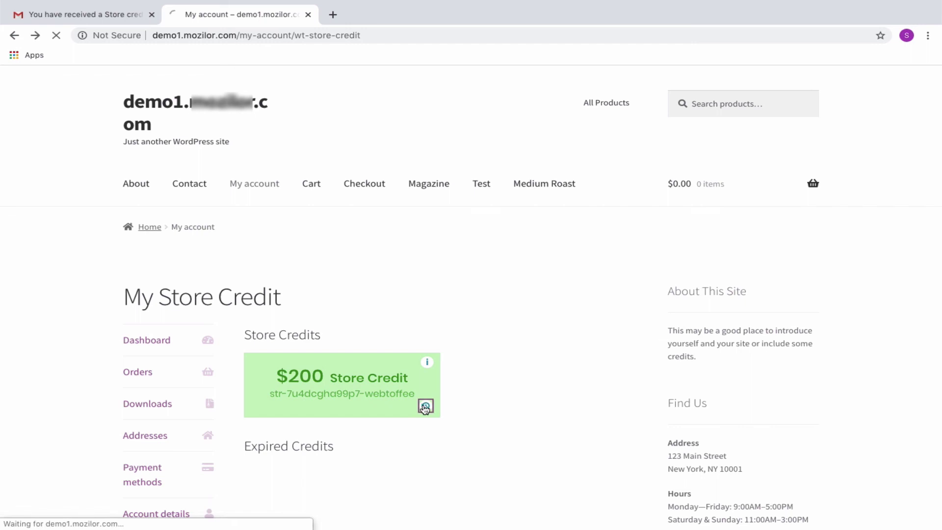